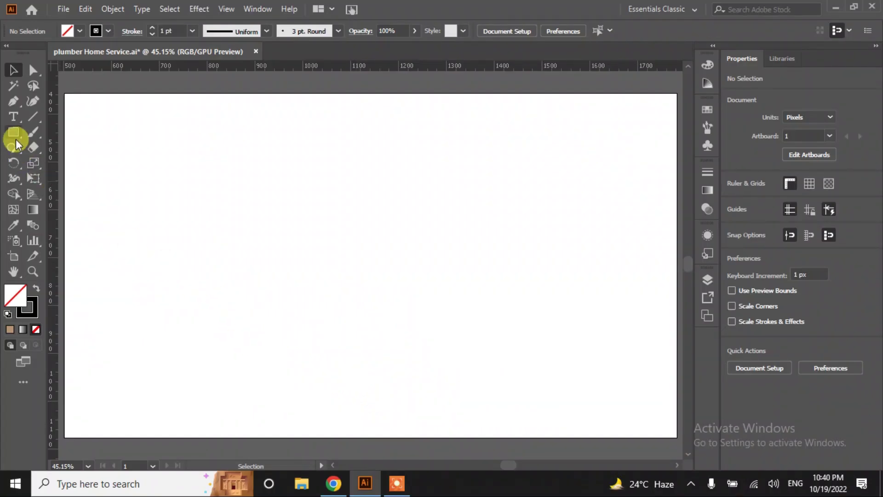
# Draw a solid black 311 × 311 px square and round its bottom corners to 155.5 px
pyautogui.moveTo(16, 139); pyautogui.dragTo(44, 134)
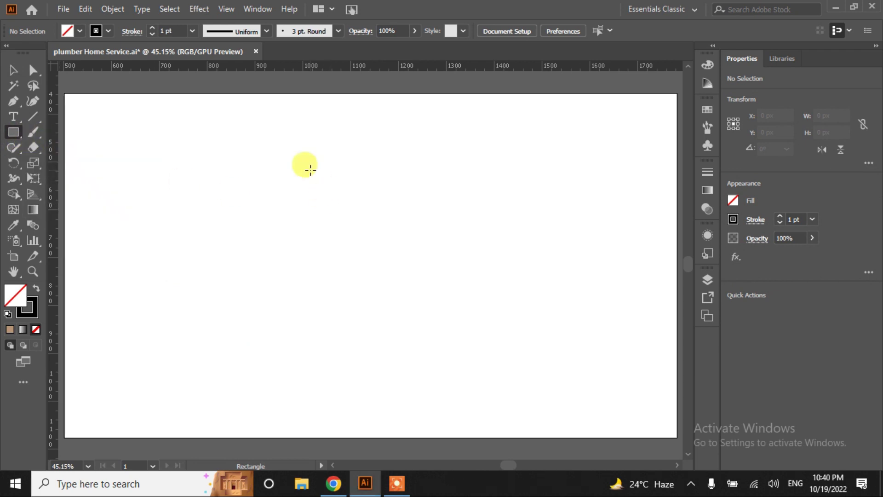
pyautogui.moveTo(305, 158); pyautogui.dragTo(453, 306)
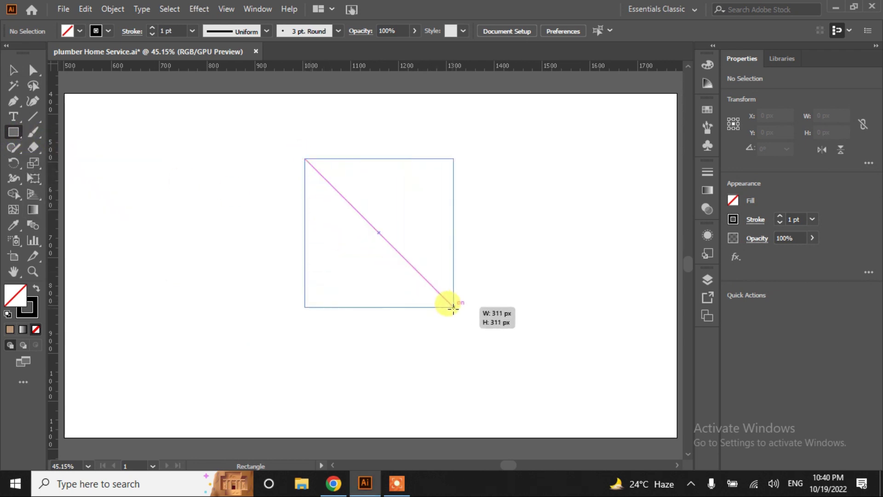
pyautogui.click(35, 288)
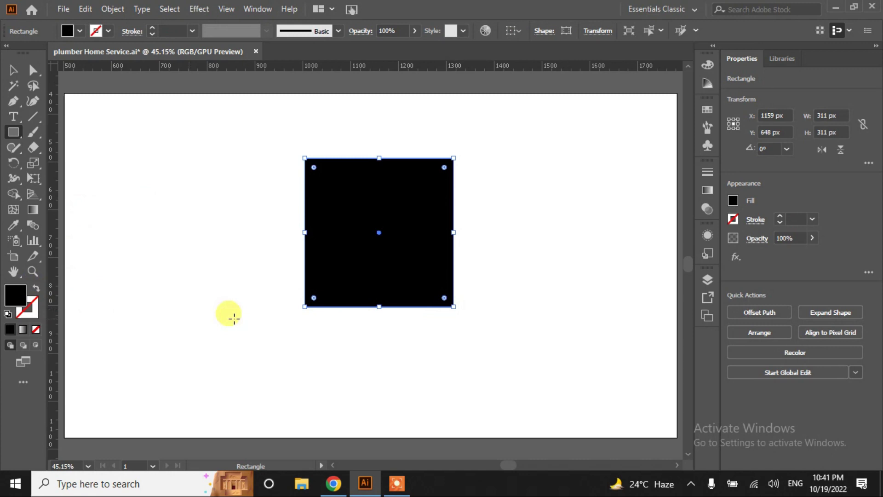
pyautogui.click(33, 69)
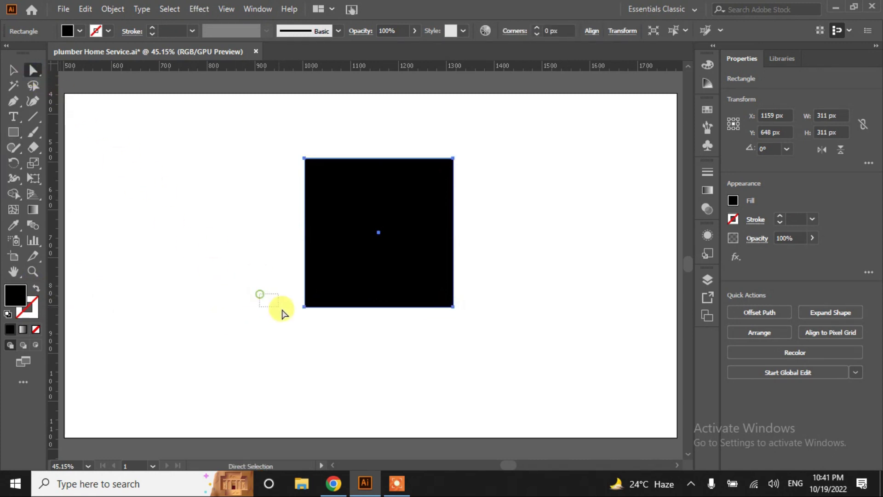
pyautogui.moveTo(281, 313); pyautogui.dragTo(489, 348)
pyautogui.moveTo(314, 298); pyautogui.dragTo(376, 213)
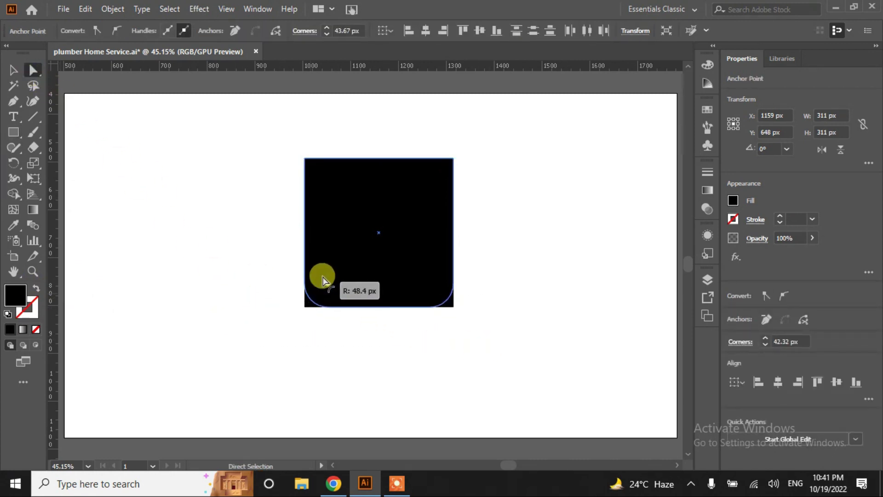
pyautogui.click(290, 319)
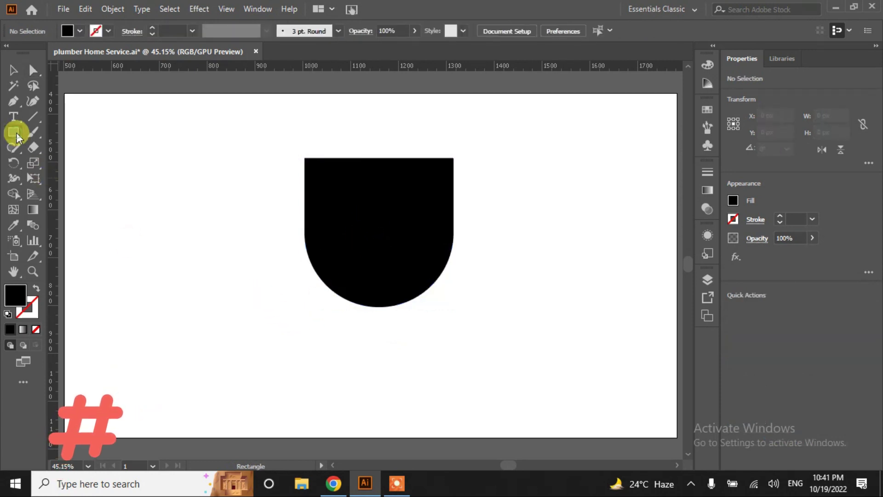
# Draw a flat ellipse 311 px wide and place it on the cup body's top edge
pyautogui.moveTo(17, 137); pyautogui.dragTo(49, 163)
pyautogui.moveTo(97, 190)
pyautogui.mouseDown()
pyautogui.moveTo(235, 210)
pyautogui.moveTo(258, 225)
pyautogui.mouseUp()
pyautogui.moveTo(182, 211); pyautogui.dragTo(381, 158)
pyautogui.moveTo(466, 159); pyautogui.dragTo(455, 159)
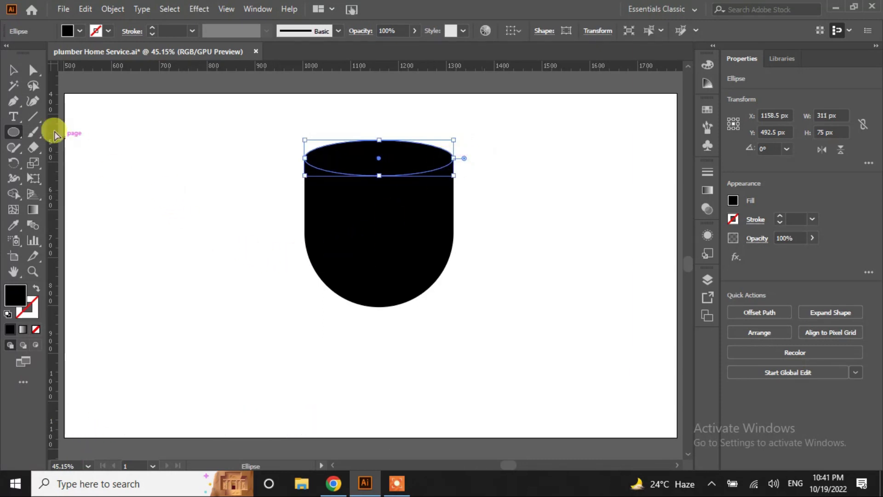
pyautogui.click(13, 72)
pyautogui.click(171, 228)
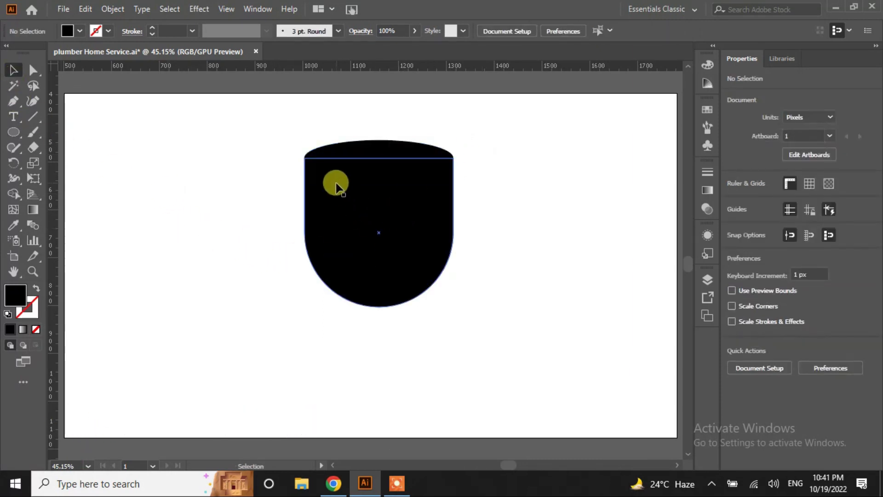
# Centre the rim ellipse horizontally on the cup body, using the body as key object
pyautogui.moveTo(478, 137); pyautogui.dragTo(345, 188)
pyautogui.click(432, 176)
pyautogui.click(553, 37)
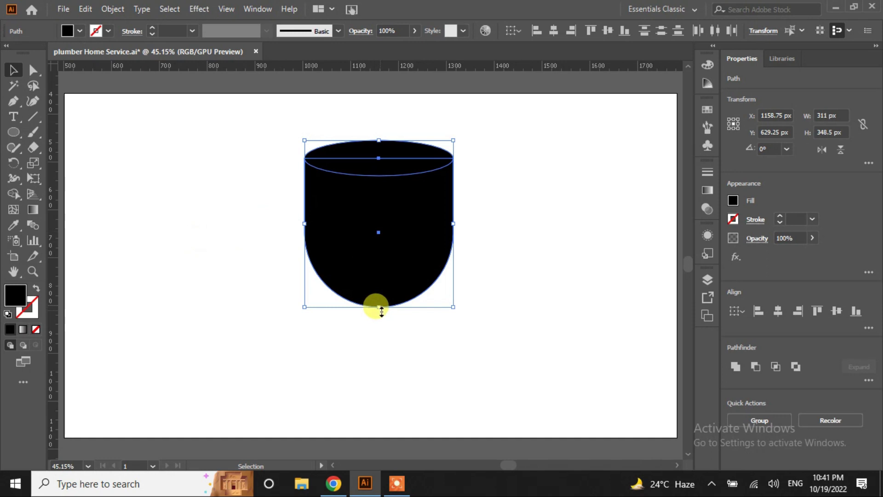
pyautogui.click(253, 253)
# Shorten the cup body from its bottom edge to 274.5 px tall
pyautogui.click(374, 269)
pyautogui.moveTo(378, 305); pyautogui.dragTo(374, 290)
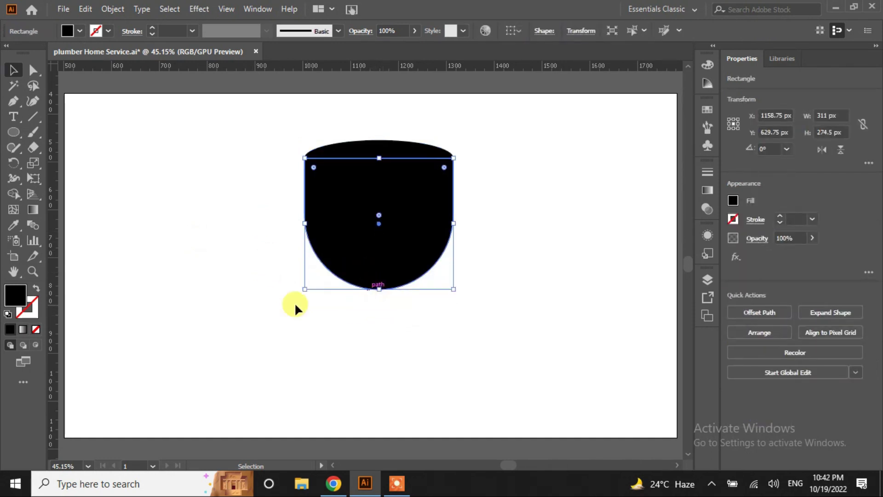
pyautogui.click(234, 272)
# Merge the top ellipse's regions with the Shape Builder
pyautogui.click(347, 156)
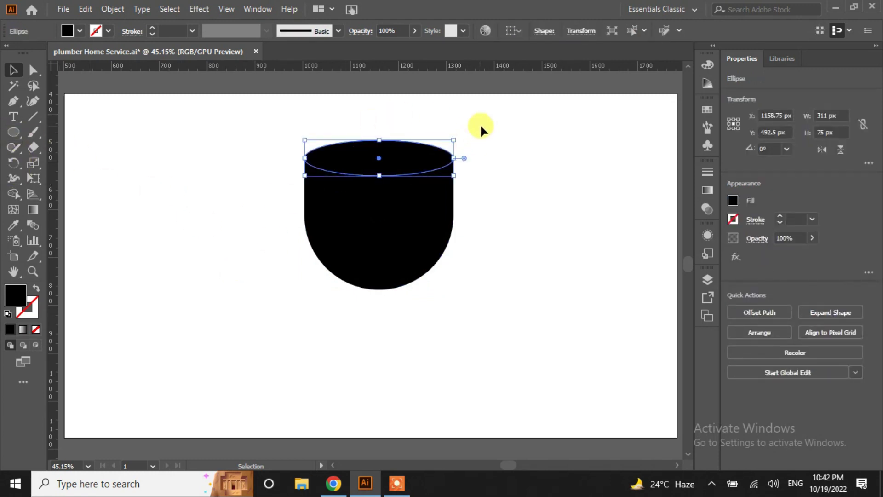
pyautogui.moveTo(480, 124); pyautogui.dragTo(303, 304)
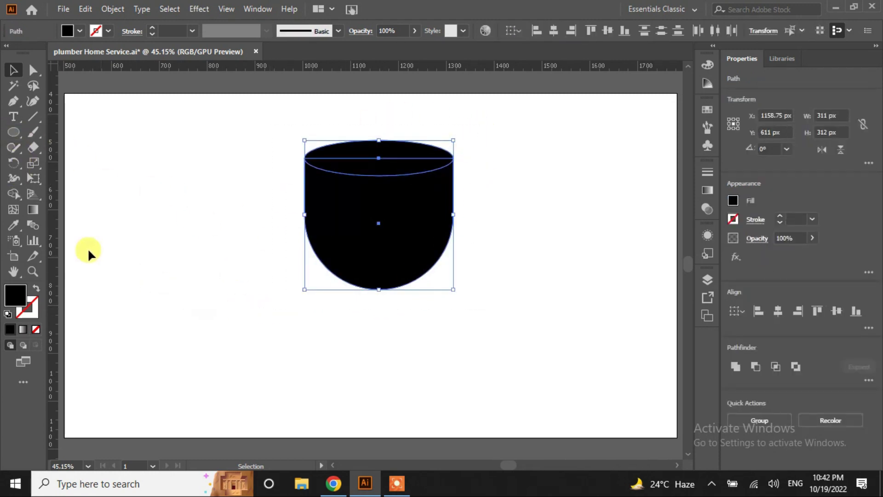
pyautogui.click(14, 193)
pyautogui.moveTo(361, 153); pyautogui.dragTo(368, 154)
pyautogui.click(13, 72)
pyautogui.click(213, 161)
# Create a 293 × 57 px inner ellipse from the rim with a negative Offset Path
pyautogui.click(368, 159)
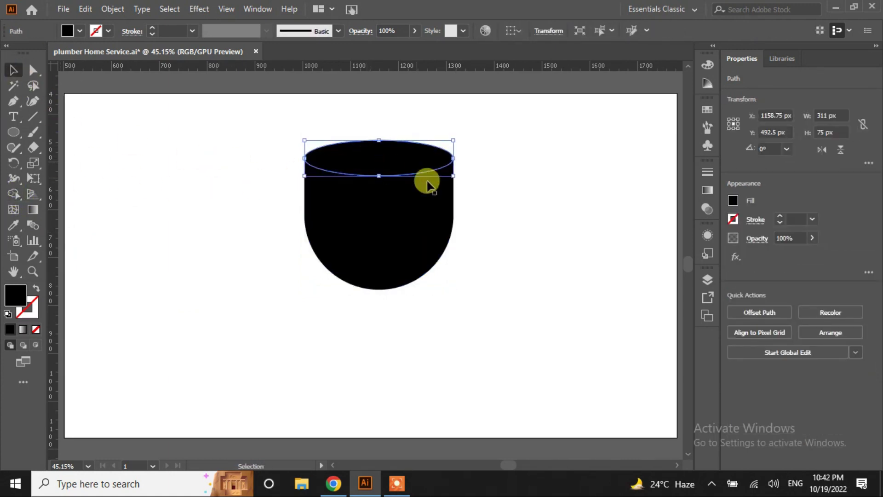
pyautogui.click(760, 312)
pyautogui.click(363, 274)
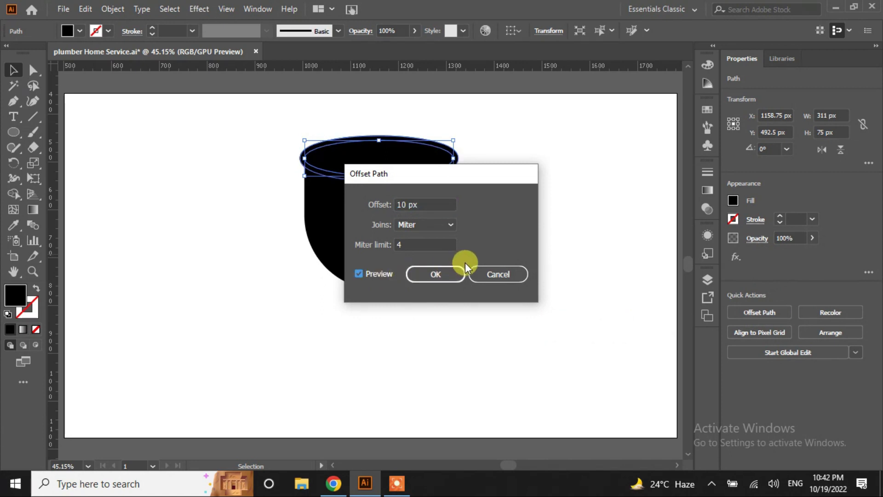
pyautogui.doubleClick(430, 204)
pyautogui.write('5')
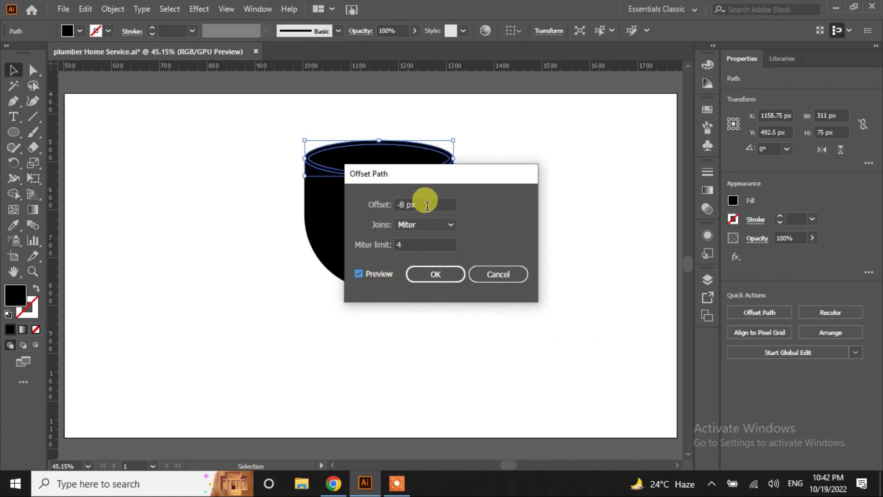
pyautogui.click(432, 272)
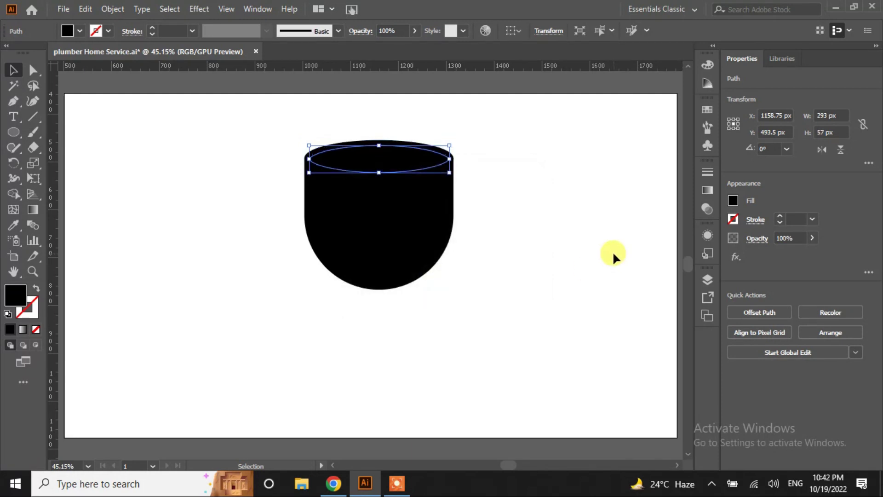
pyautogui.press('Down')
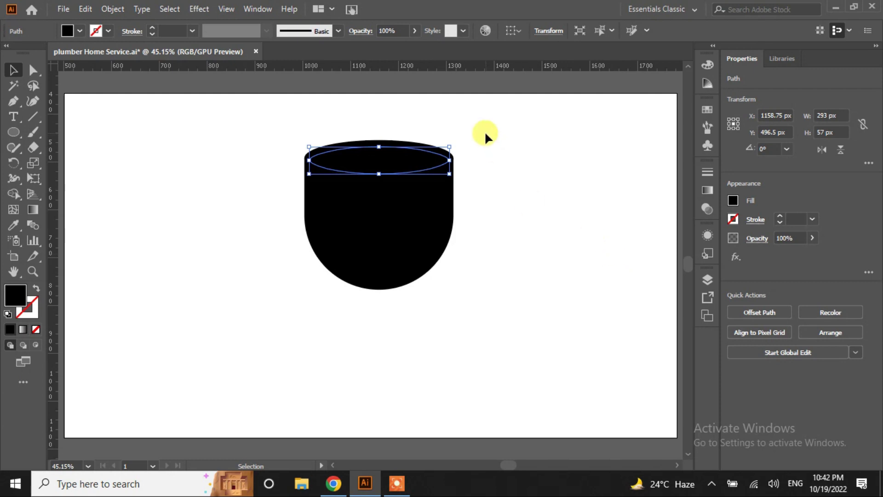
# Punch the inner ellipse out of the rim as a hole with the Shape Builder
pyautogui.keyDown('shift'); pyautogui.click(396, 147); pyautogui.keyUp('shift')
pyautogui.click(14, 194)
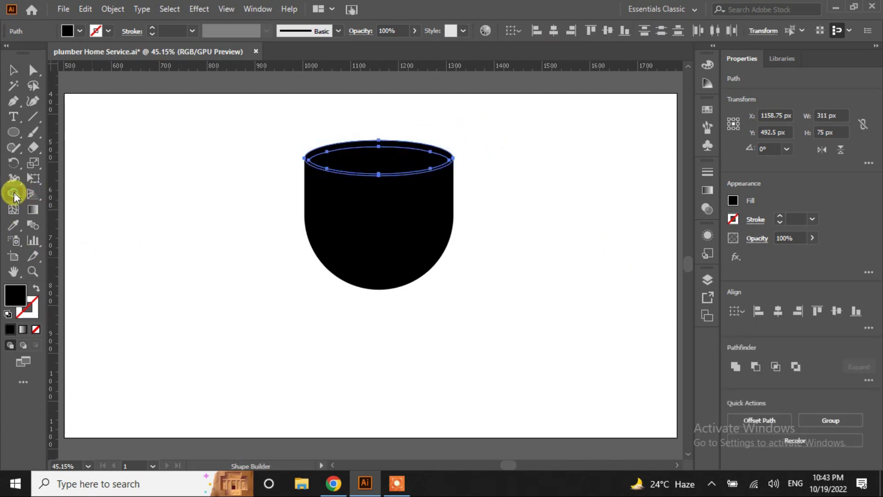
pyautogui.click(378, 166)
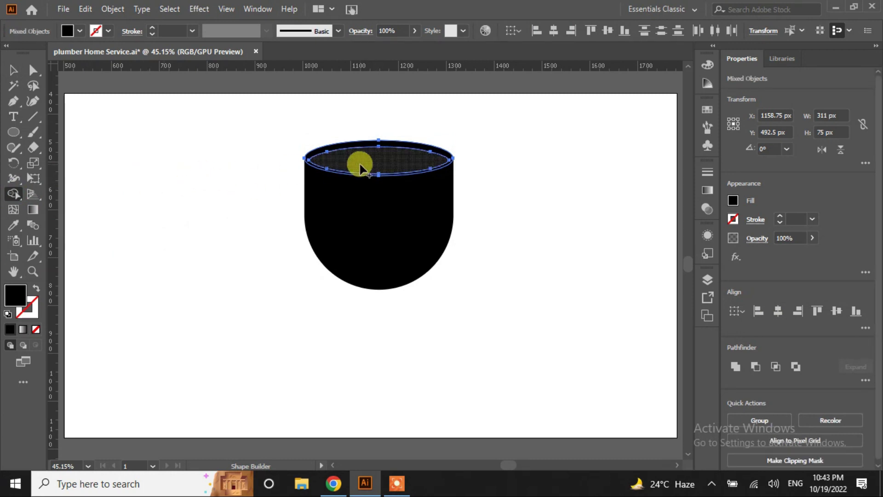
pyautogui.keyDown('alt'); pyautogui.click(363, 165); pyautogui.keyUp('alt')
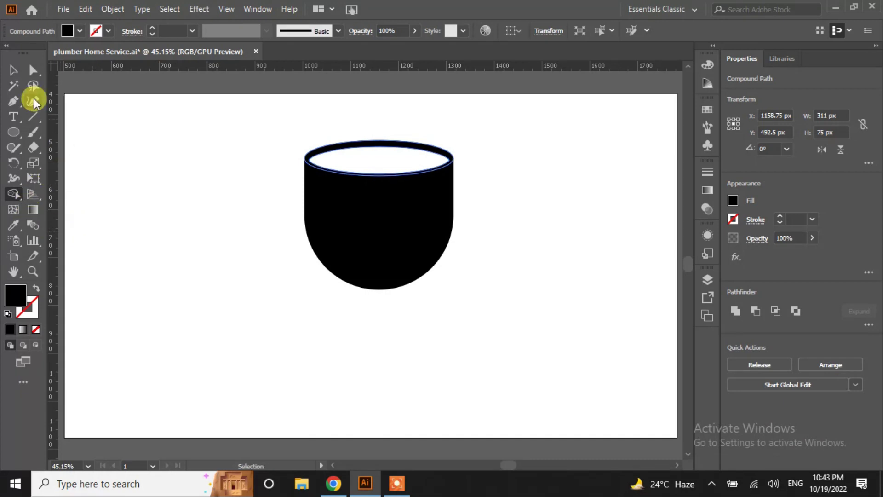
pyautogui.click(13, 70)
pyautogui.click(200, 225)
# Nudge the cup body down to leave a thin white gap below the rim
pyautogui.click(376, 252)
pyautogui.press('Down')
pyautogui.press('Down')
pyautogui.press('Down')
pyautogui.press('Down')
pyautogui.press('Down')
pyautogui.press('Down')
pyautogui.press('Down')
pyautogui.click(502, 210)
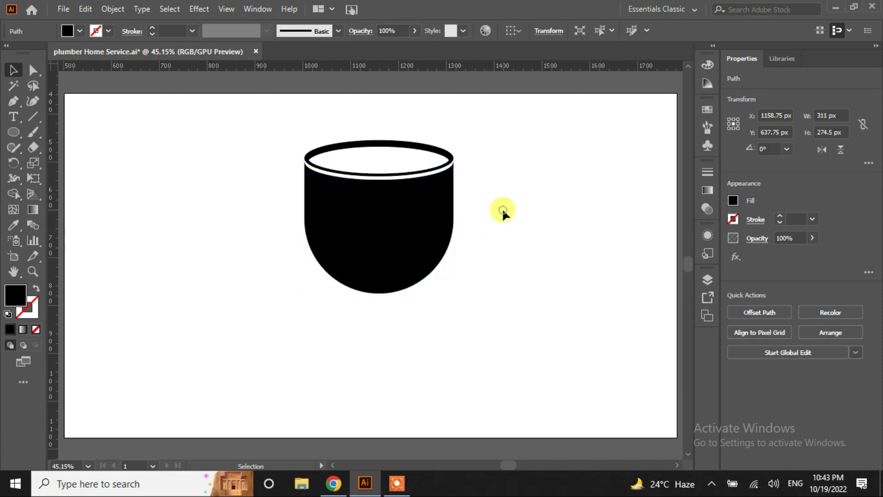
# Draw a black handle rectangle left of the cup and fully round its right corners
pyautogui.moveTo(15, 136); pyautogui.dragTo(46, 133)
pyautogui.moveTo(148, 234)
pyautogui.mouseDown()
pyautogui.moveTo(250, 265)
pyautogui.moveTo(276, 283)
pyautogui.mouseUp()
pyautogui.click(32, 70)
pyautogui.click(270, 244)
pyautogui.moveTo(270, 244); pyautogui.dragTo(248, 257)
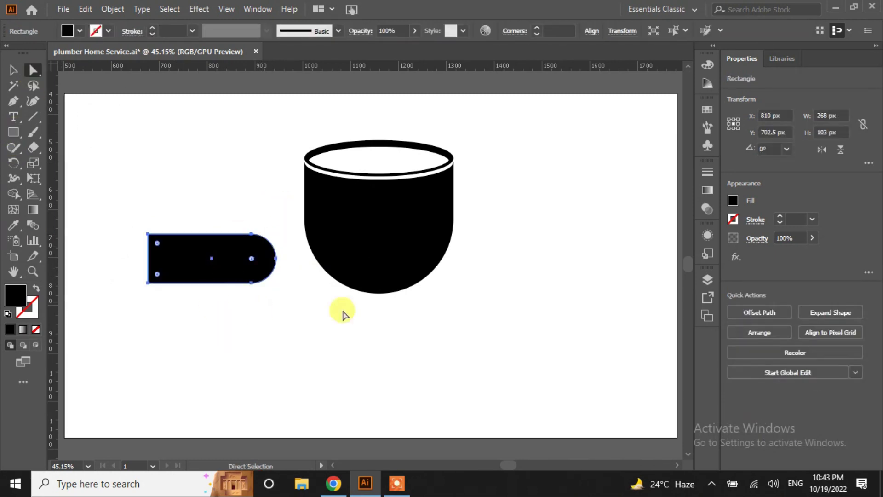
pyautogui.click(13, 71)
# Hollow out the handle with a -22 px offset path subtracted from it
pyautogui.click(598, 334)
pyautogui.click(226, 270)
pyautogui.click(759, 312)
pyautogui.click(359, 273)
pyautogui.press('Down')
pyautogui.press('Down')
pyautogui.press('Down')
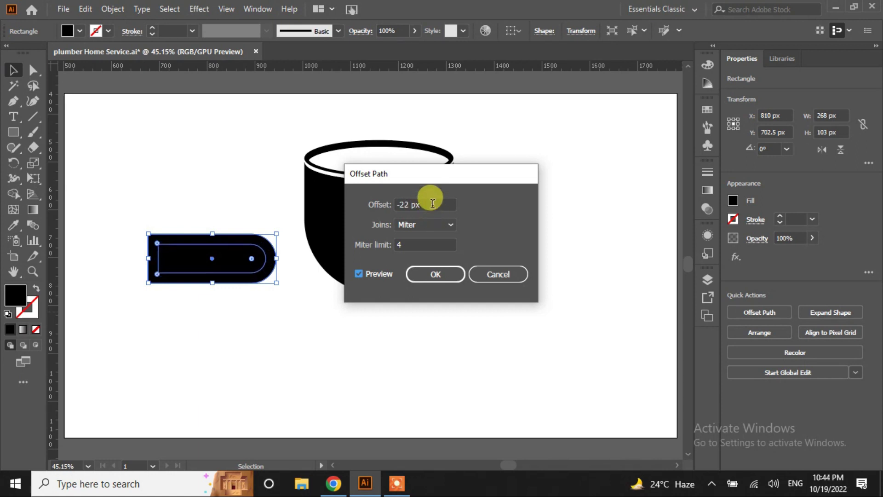
pyautogui.click(436, 274)
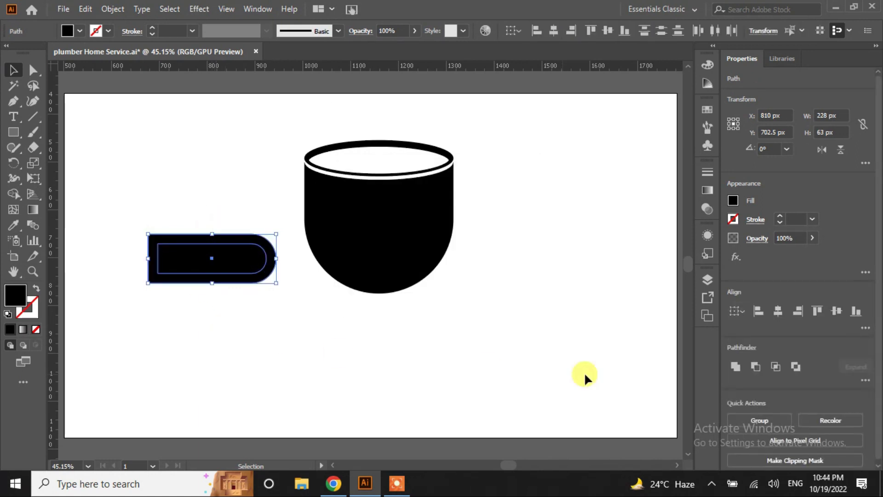
pyautogui.click(751, 366)
pyautogui.click(656, 368)
# Rotate the handle onto the cup's right side and unite it with the cup
pyautogui.moveTo(236, 276)
pyautogui.mouseDown()
pyautogui.moveTo(488, 212)
pyautogui.moveTo(398, 241)
pyautogui.mouseUp()
pyautogui.click(511, 287)
pyautogui.moveTo(510, 171); pyautogui.dragTo(349, 271)
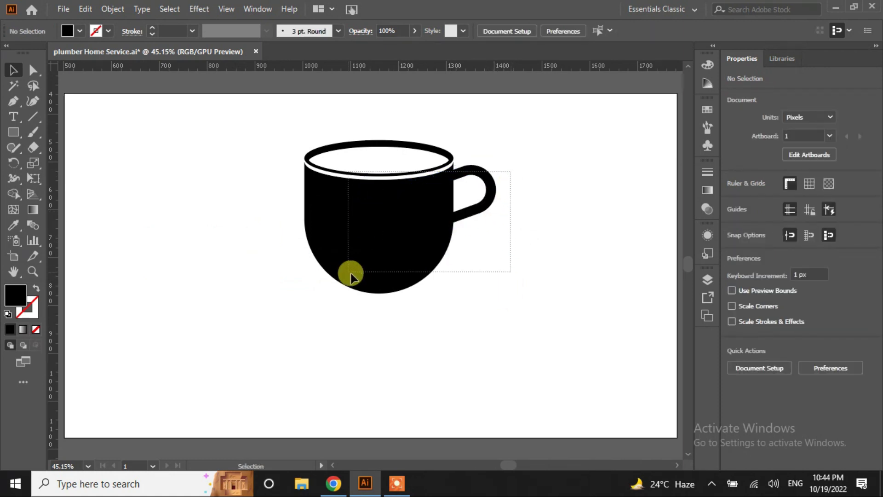
pyautogui.moveTo(445, 302); pyautogui.dragTo(444, 304)
pyautogui.click(736, 365)
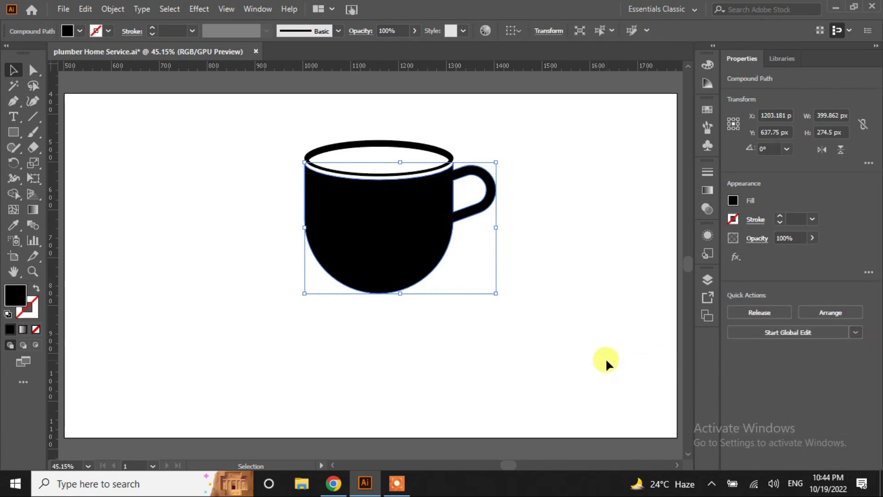
pyautogui.click(479, 357)
# Round the lower handle-to-body joint into a smooth curve
pyautogui.click(33, 70)
pyautogui.click(408, 197)
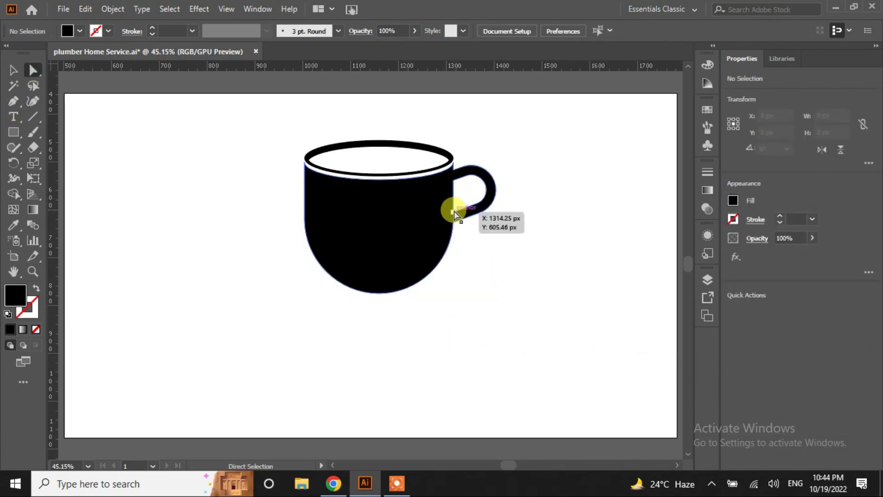
pyautogui.moveTo(454, 203); pyautogui.dragTo(461, 199)
pyautogui.moveTo(465, 231); pyautogui.dragTo(492, 256)
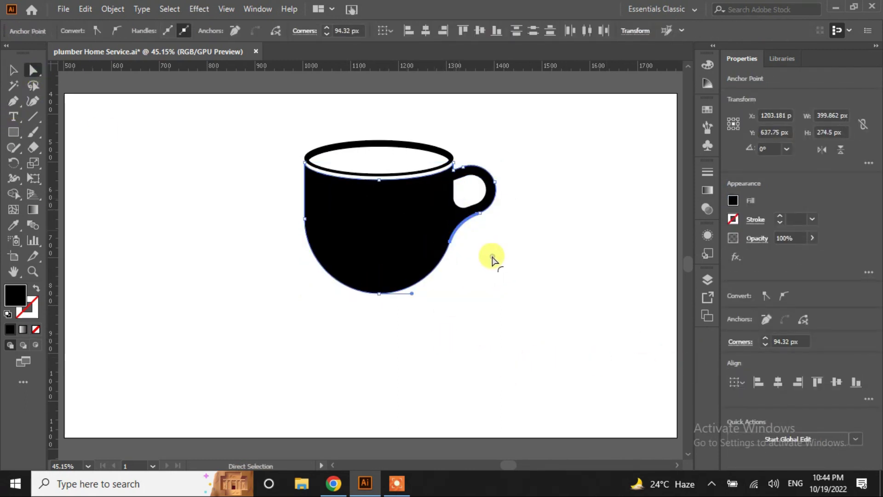
pyautogui.click(453, 174)
pyautogui.click(397, 391)
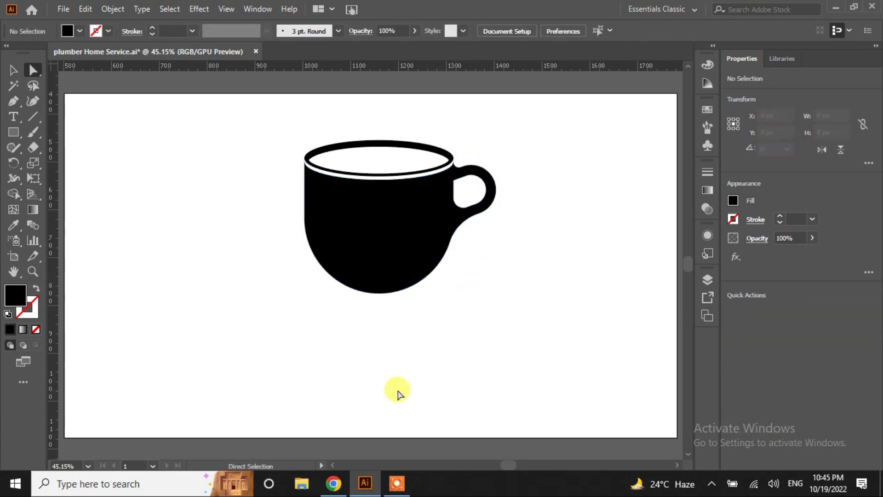
# Draw a black 159 × 28 px rounded rectangle under the cup as its foot
pyautogui.moveTo(15, 135); pyautogui.dragTo(55, 146)
pyautogui.moveTo(342, 284); pyautogui.dragTo(419, 296)
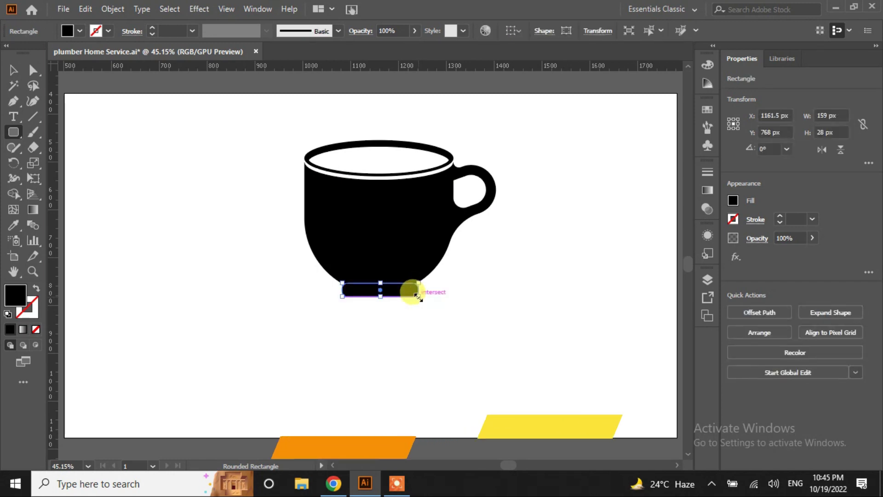
pyautogui.click(14, 70)
pyautogui.click(533, 122)
pyautogui.hotkey('ctrl', 'a')
pyautogui.click(777, 311)
pyautogui.hotkey('ctrl', 'z')
# Nudge the foot slightly left so it sits centred beneath the cup
pyautogui.click(374, 260)
pyautogui.click(381, 299)
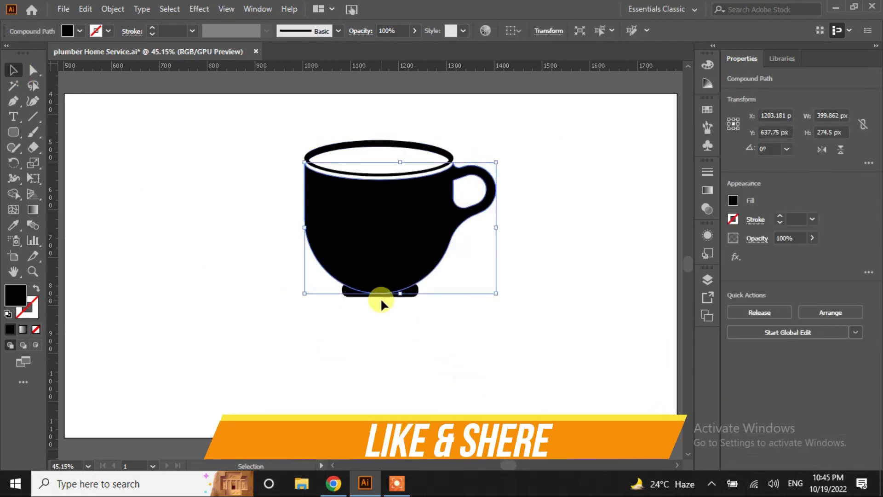
pyautogui.click(388, 294)
pyautogui.press('Left')
pyautogui.press('Left')
pyautogui.press('Left')
pyautogui.press('Left')
pyautogui.press('Left')
pyautogui.press('Left')
pyautogui.click(418, 335)
pyautogui.click(393, 295)
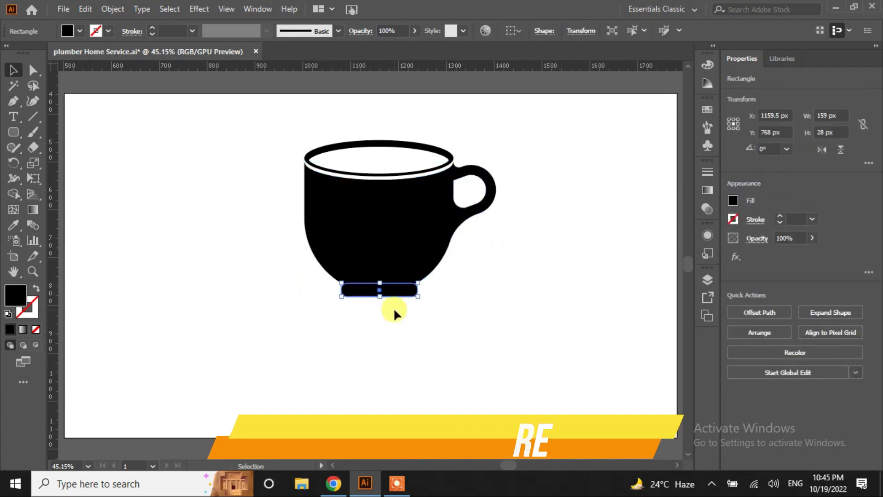
pyautogui.click(497, 179)
# Unite the cup body and foot into a single shape
pyautogui.moveTo(497, 180); pyautogui.dragTo(232, 299)
pyautogui.click(735, 363)
pyautogui.click(442, 358)
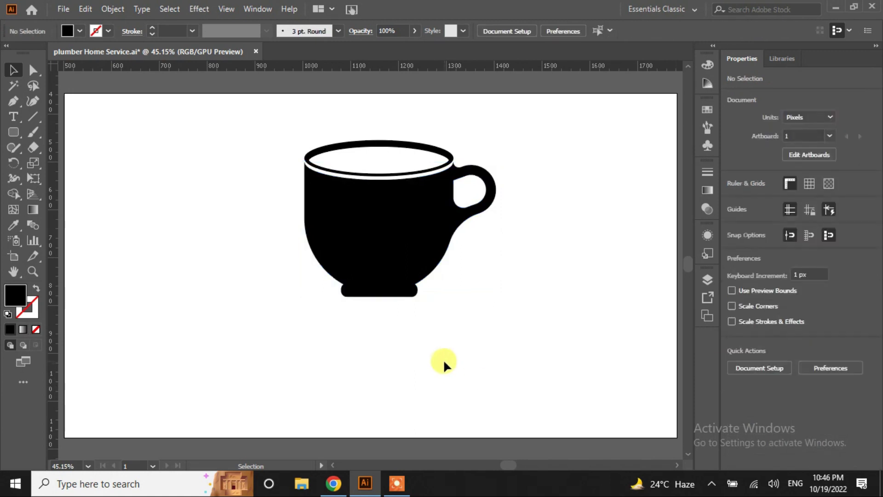
# Shrink the cup, then pen-draw an S-shaped steam curve with a 21 pt Width Profile 1 stroke
pyautogui.moveTo(497, 140); pyautogui.dragTo(443, 176)
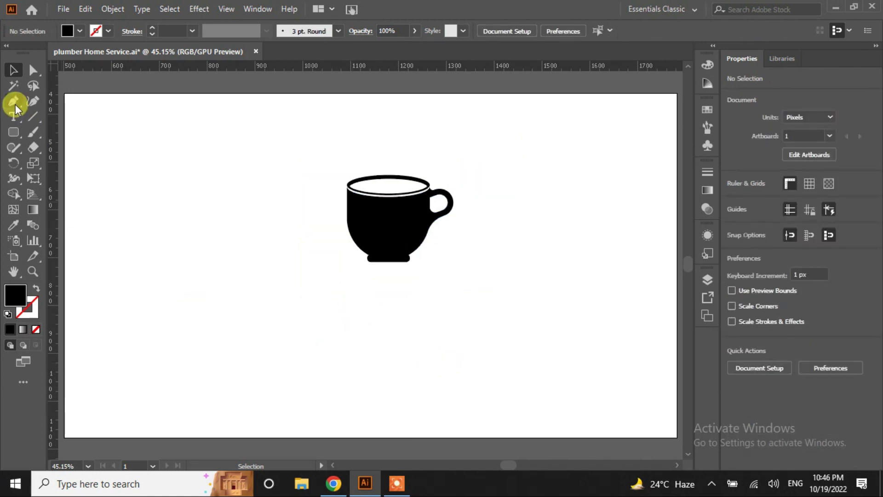
pyautogui.click(13, 101)
pyautogui.click(205, 139)
pyautogui.moveTo(205, 186)
pyautogui.mouseDown()
pyautogui.moveTo(220, 202)
pyautogui.moveTo(233, 254)
pyautogui.mouseUp()
pyautogui.click(36, 288)
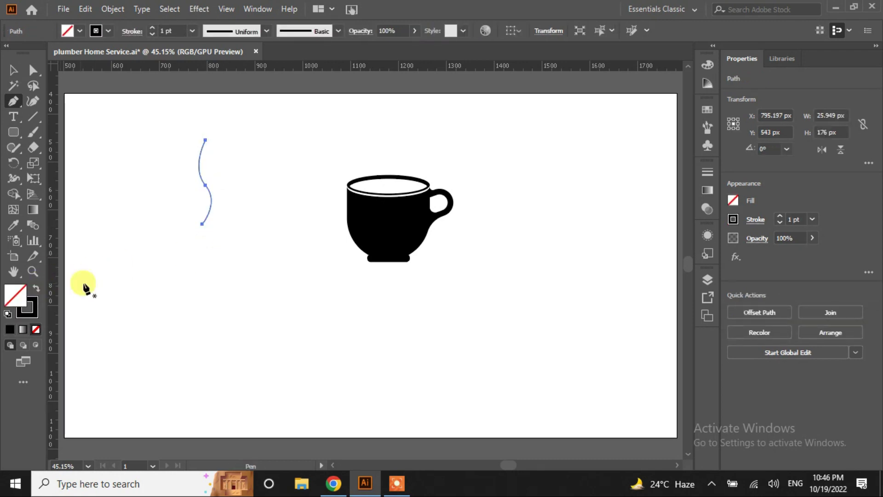
pyautogui.write('21')
pyautogui.press('Return')
pyautogui.click(266, 31)
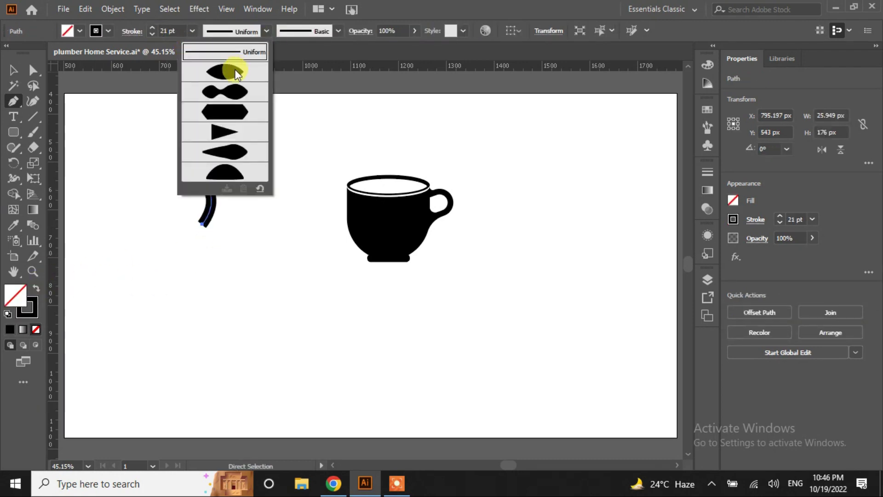
pyautogui.click(233, 69)
# Smooth the tapered steam curve by redrawing along it with the Pencil
pyautogui.click(10, 147)
pyautogui.click(36, 174)
pyautogui.click(205, 184)
pyautogui.click(13, 148)
pyautogui.moveTo(203, 211); pyautogui.dragTo(208, 149)
pyautogui.moveTo(208, 229); pyautogui.dragTo(203, 214)
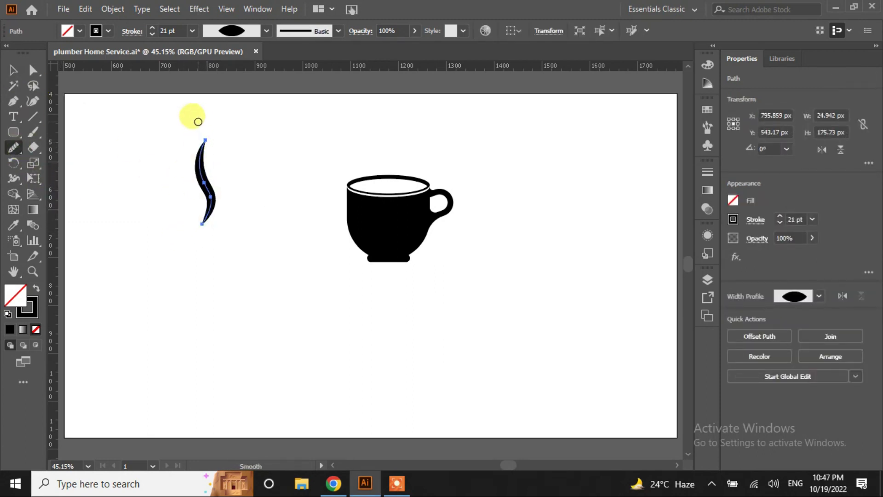
# Expand the steam stroke's appearance into a filled shape
pyautogui.press('v')
pyautogui.click(99, 157)
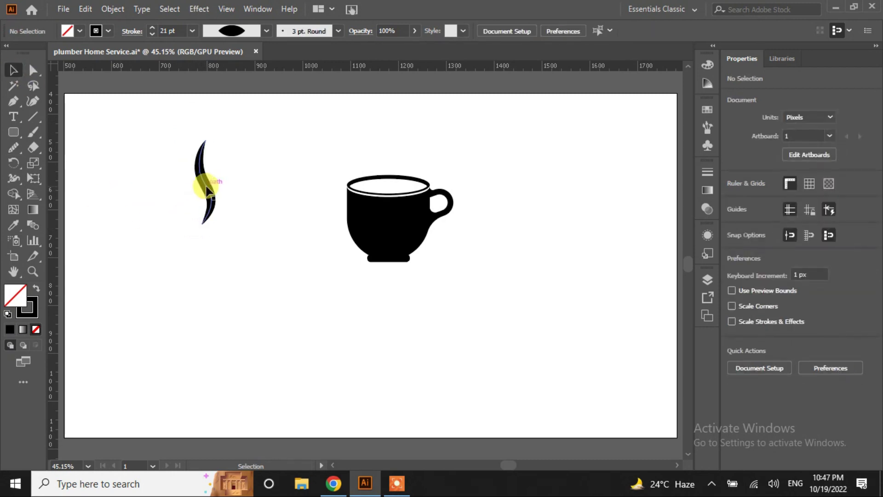
pyautogui.click(203, 186)
pyautogui.click(112, 9)
pyautogui.click(203, 171)
# Duplicate the wisp to its right, group both, and place the group above the cup
pyautogui.moveTo(215, 186)
pyautogui.mouseDown()
pyautogui.moveTo(206, 194)
pyautogui.moveTo(377, 148)
pyautogui.moveTo(390, 168)
pyautogui.moveTo(397, 145)
pyautogui.mouseUp()
pyautogui.click(244, 173)
pyautogui.hotkey('ctrl', 'g')
pyautogui.click(235, 273)
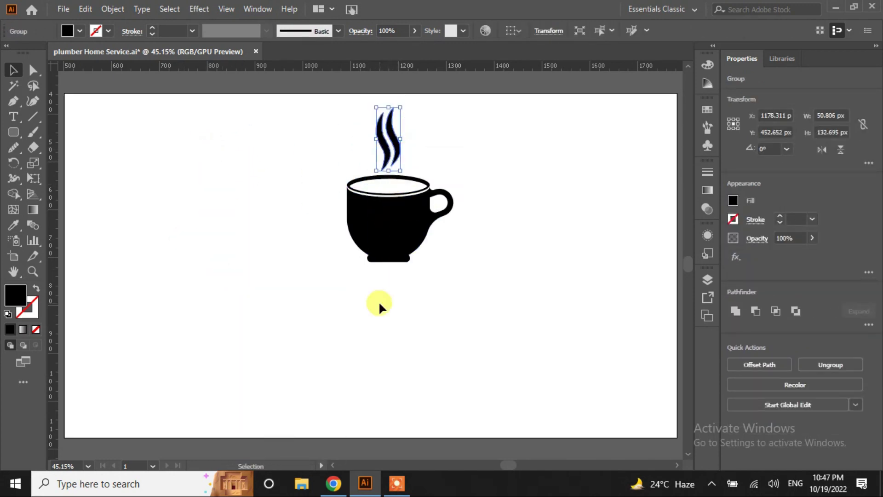
pyautogui.click(376, 304)
# Type 'COFFEE SHOP' at 72 pt and centre it beneath the cup
pyautogui.press('t')
pyautogui.click(134, 223)
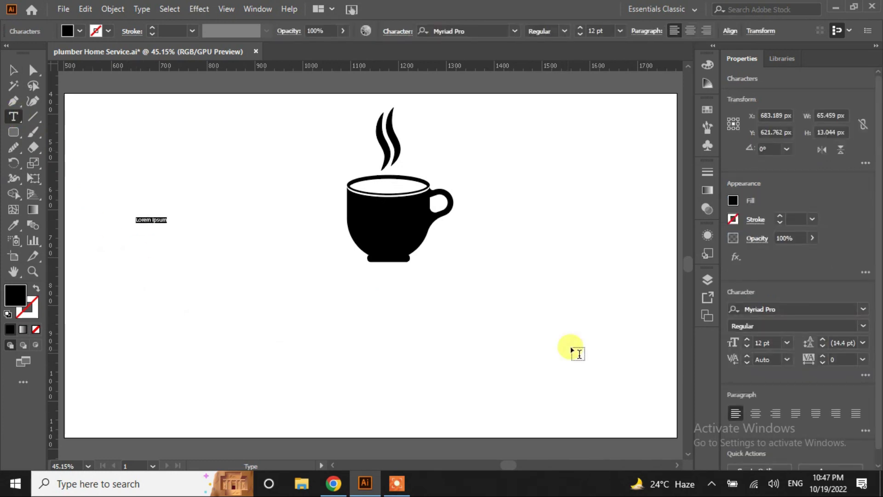
pyautogui.click(787, 343)
pyautogui.click(804, 325)
pyautogui.write('COFFEE')
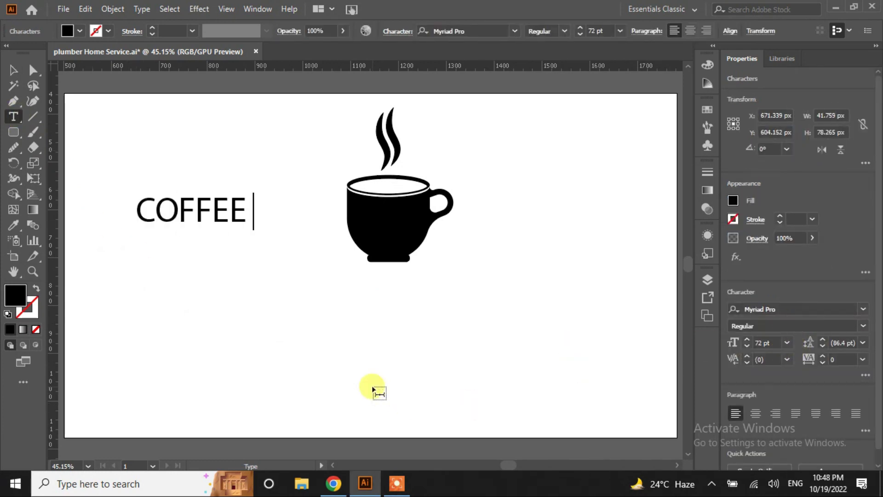
pyautogui.write(' SHOP')
pyautogui.press('Escape')
pyautogui.moveTo(237, 221); pyautogui.dragTo(389, 291)
pyautogui.click(349, 296)
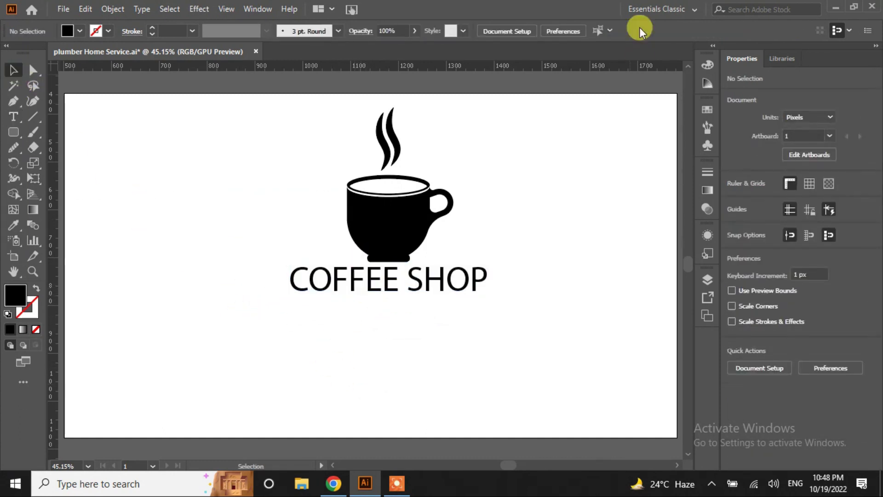
# Draw a small oval left of COFFEE and add guides at the letters' top and baseline
pyautogui.moveTo(14, 132); pyautogui.dragTo(50, 161)
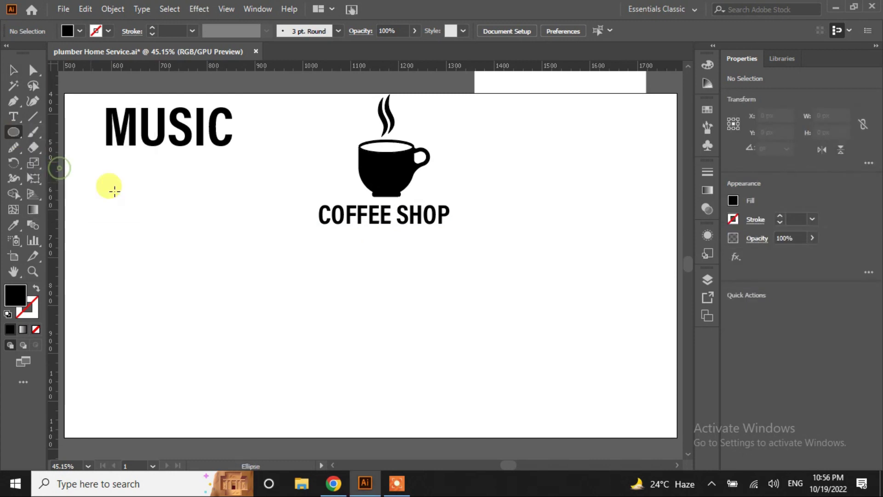
pyautogui.moveTo(295, 205); pyautogui.dragTo(306, 227)
pyautogui.hotkey('ctrl', '+')
pyautogui.hotkey('ctrl', '+')
pyautogui.hotkey('ctrl', '+')
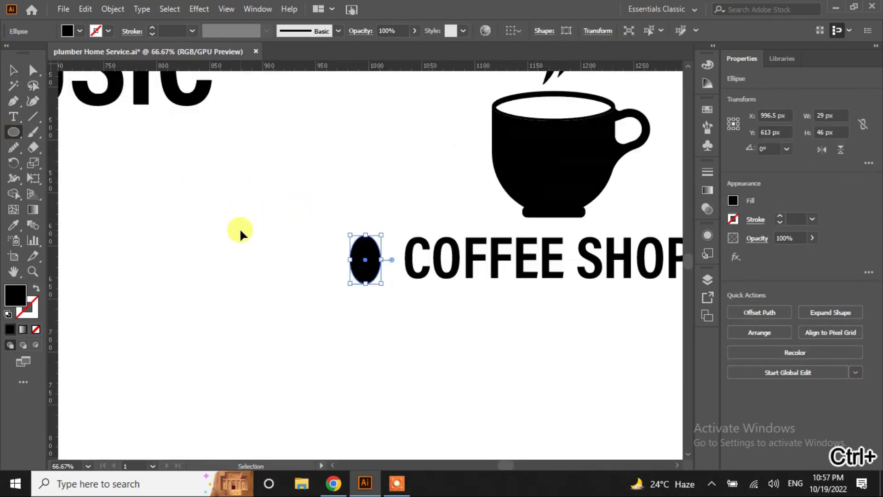
pyautogui.hotkey('ctrl', '+')
pyautogui.moveTo(331, 249); pyautogui.dragTo(330, 298)
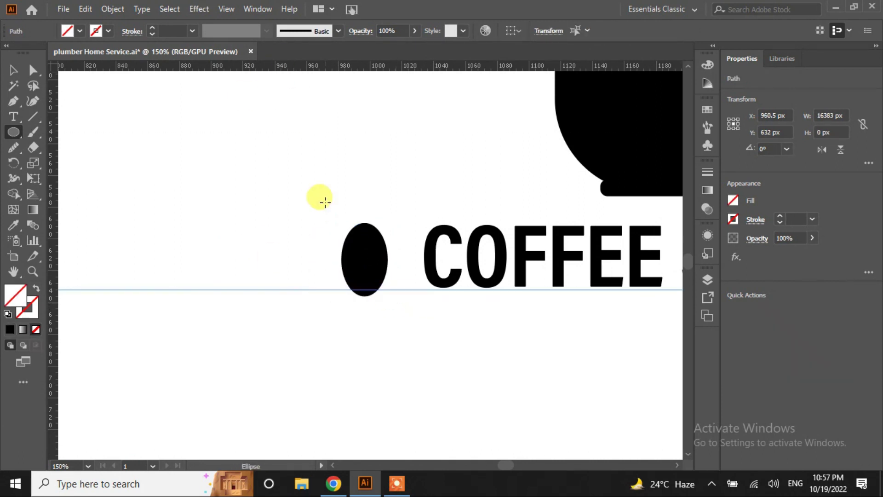
pyautogui.moveTo(361, 66); pyautogui.dragTo(390, 226)
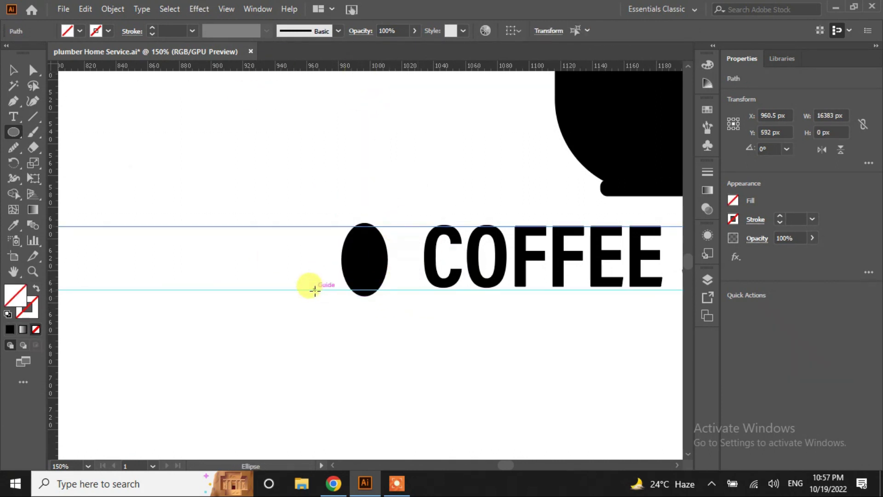
pyautogui.click(273, 285)
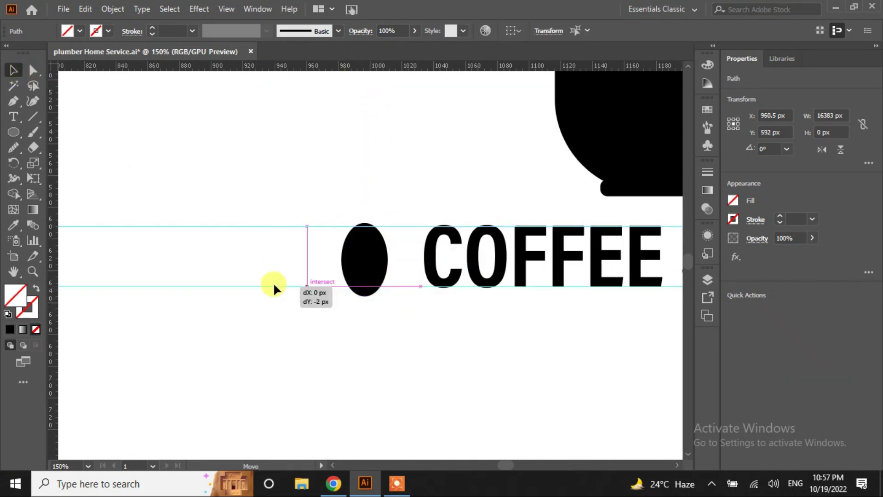
# Resize the oval to 25 × 39.655 px to fit between the guides
pyautogui.click(350, 256)
pyautogui.moveTo(387, 297); pyautogui.dragTo(380, 286)
pyautogui.moveTo(342, 225); pyautogui.dragTo(341, 224)
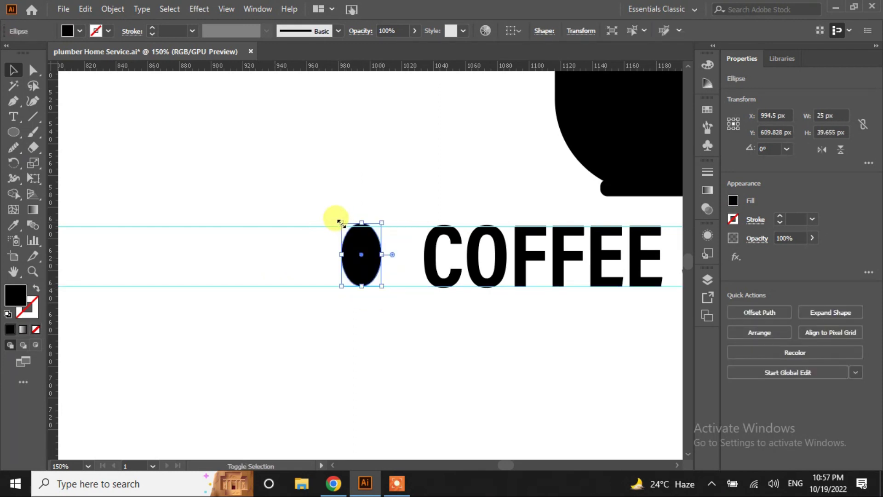
pyautogui.click(307, 356)
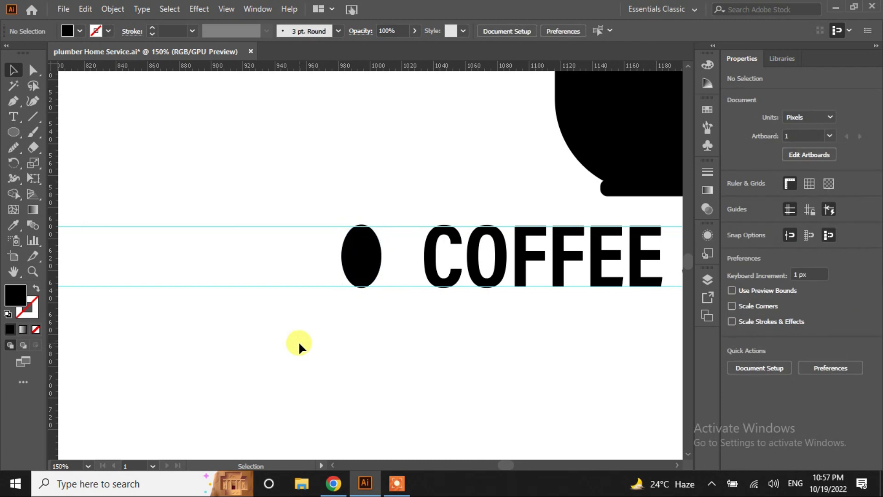
pyautogui.click(12, 101)
# Pen-draw a short curved path with a 5 pt stroke and tapered width profile
pyautogui.moveTo(235, 141); pyautogui.dragTo(235, 156)
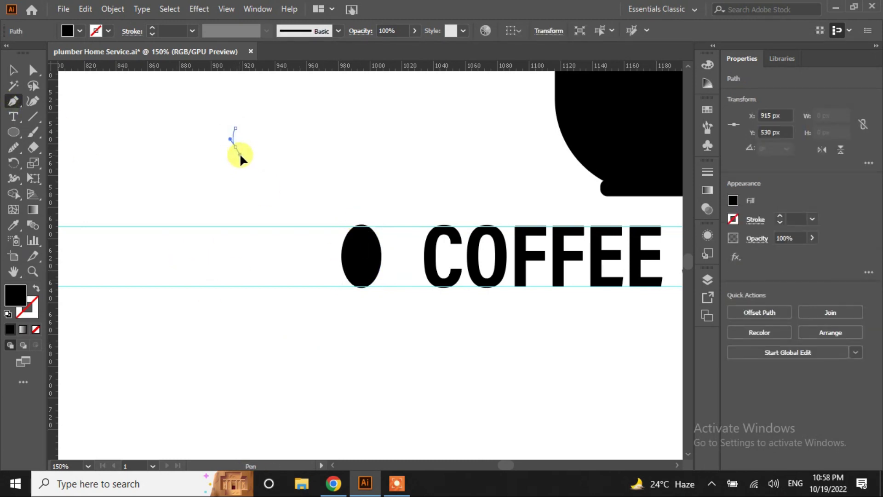
pyautogui.click(235, 162)
pyautogui.press('Escape')
pyautogui.hotkey('shift', 'x')
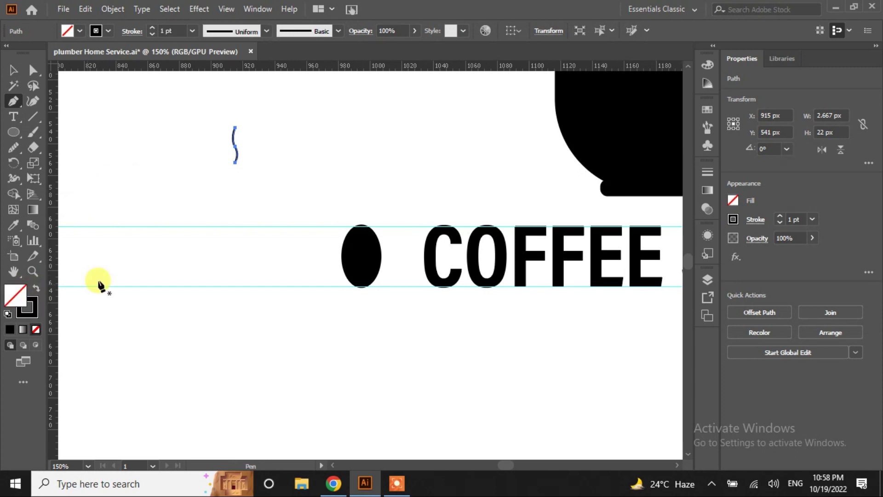
pyautogui.click(152, 27)
pyautogui.click(152, 27)
pyautogui.click(152, 28)
pyautogui.click(152, 27)
pyautogui.click(266, 31)
pyautogui.click(201, 134)
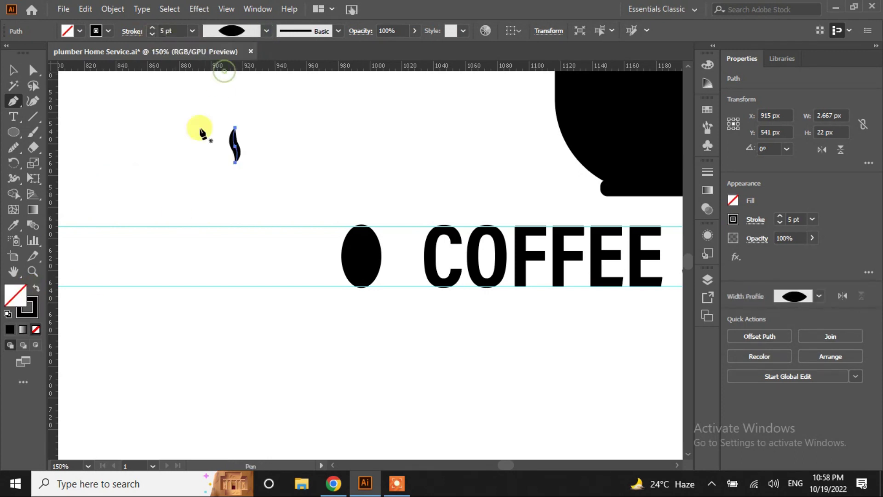
# Expand the tapered stroke, fit it into the oval, and subtract it with Minus Front
pyautogui.click(112, 9)
pyautogui.click(138, 171)
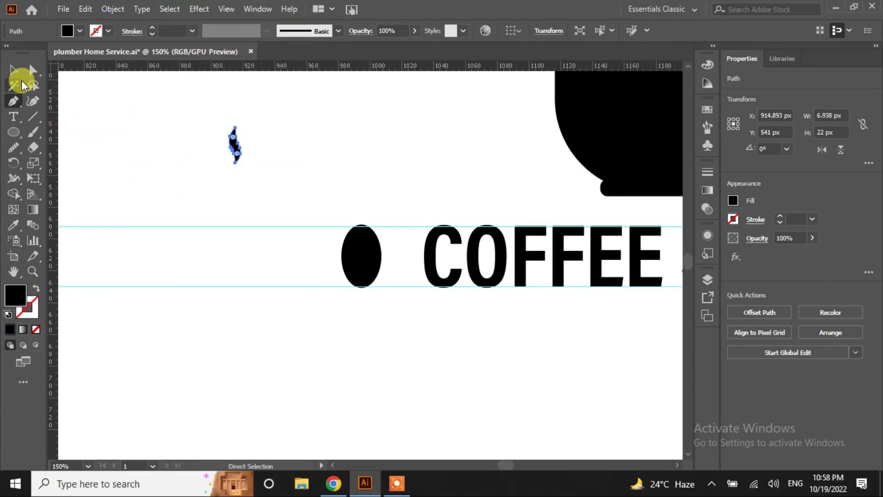
pyautogui.click(18, 78)
pyautogui.moveTo(233, 144)
pyautogui.mouseDown()
pyautogui.moveTo(361, 255)
pyautogui.moveTo(381, 297)
pyautogui.mouseUp()
pyautogui.moveTo(376, 261)
pyautogui.mouseDown()
pyautogui.moveTo(354, 258)
pyautogui.moveTo(355, 276)
pyautogui.mouseUp()
pyautogui.click(398, 244)
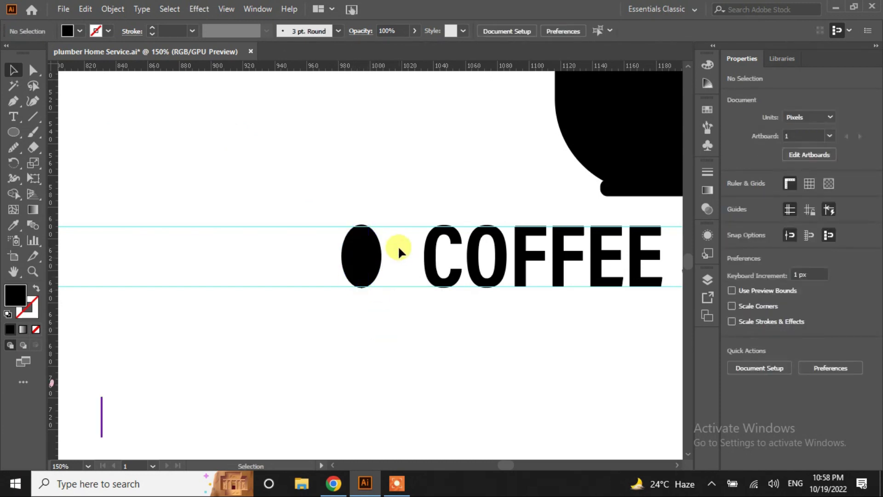
pyautogui.moveTo(398, 244); pyautogui.dragTo(349, 276)
pyautogui.click(756, 361)
# Ungroup the COFFEE letters and put the coffee bean where the deleted O was
pyautogui.rightClick(478, 280)
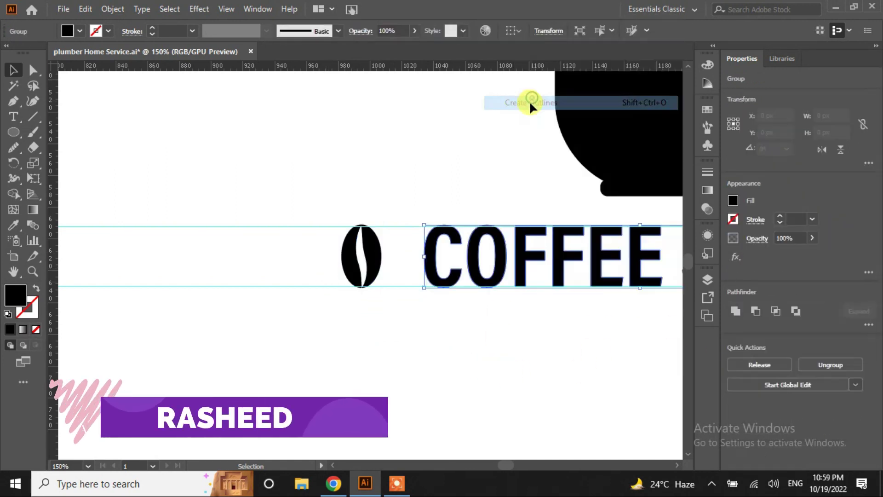
pyautogui.rightClick(474, 276)
pyautogui.click(522, 156)
pyautogui.moveTo(483, 256); pyautogui.dragTo(478, 350)
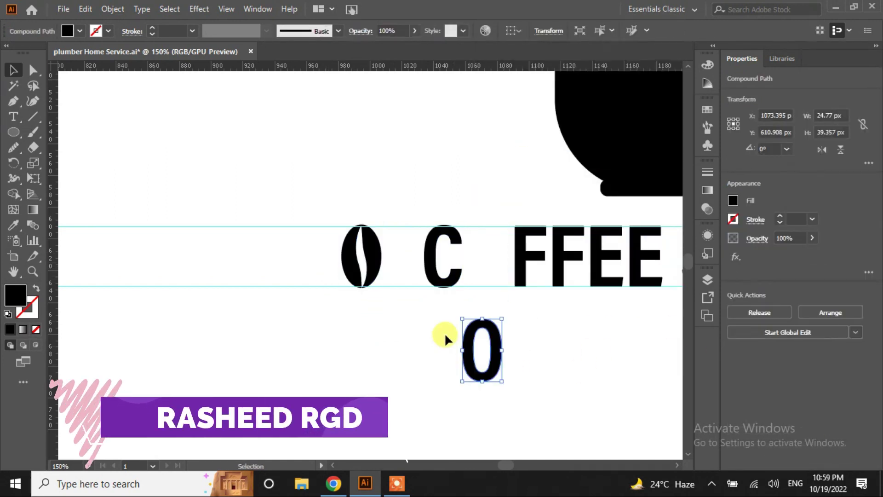
pyautogui.moveTo(375, 252); pyautogui.dragTo(500, 259)
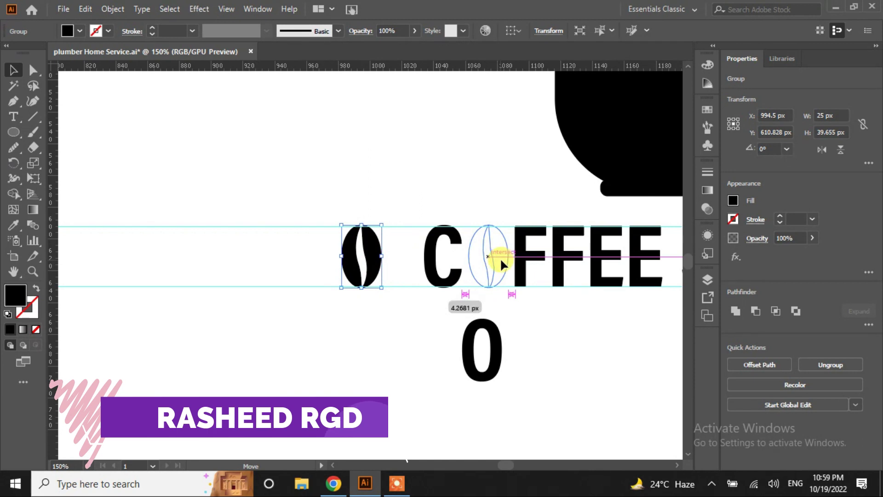
pyautogui.moveTo(503, 261); pyautogui.dragTo(501, 261)
pyautogui.click(496, 365)
pyautogui.press('Delete')
# Select all the COFFEE SHOP lettering and group it
pyautogui.hotkey('ctrl', '0')
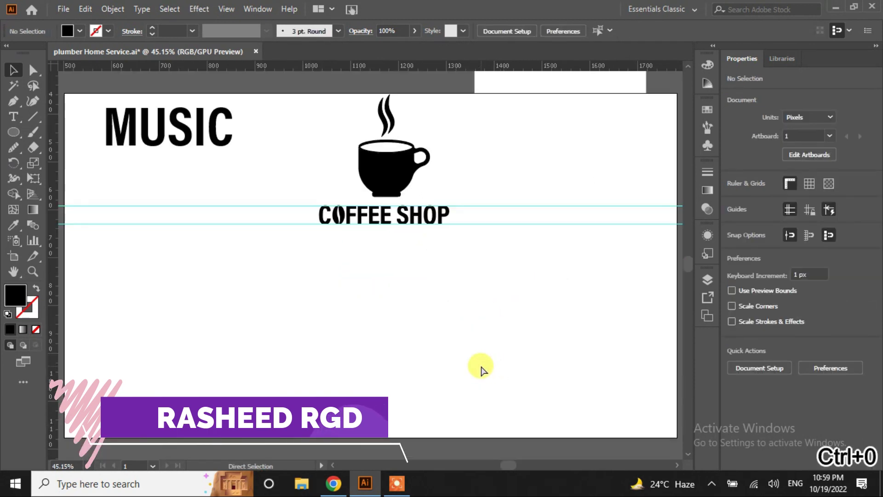
pyautogui.moveTo(267, 195); pyautogui.dragTo(270, 259)
pyautogui.moveTo(473, 203)
pyautogui.mouseDown()
pyautogui.moveTo(347, 250)
pyautogui.moveTo(304, 248)
pyautogui.mouseUp()
pyautogui.rightClick(331, 222)
pyautogui.click(383, 307)
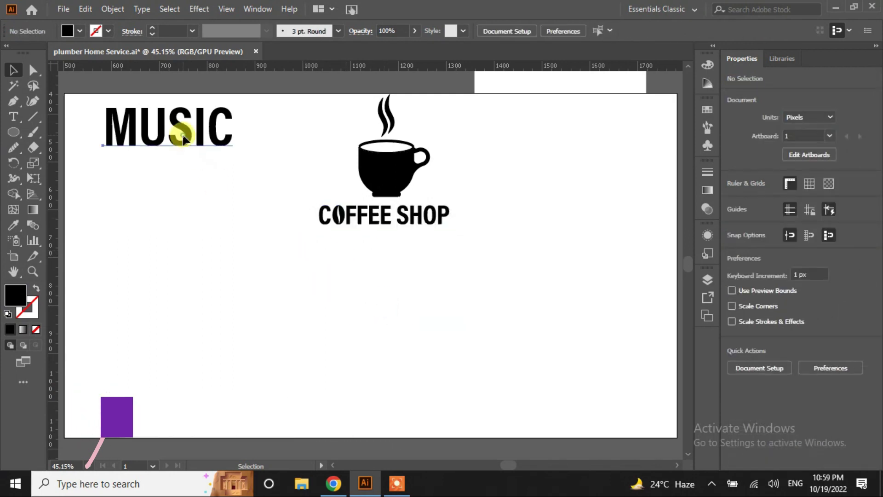
# Move MUSIC below COFFEE SHOP and draw two thin vertical bars to its left
pyautogui.moveTo(184, 133); pyautogui.dragTo(395, 256)
pyautogui.click(349, 321)
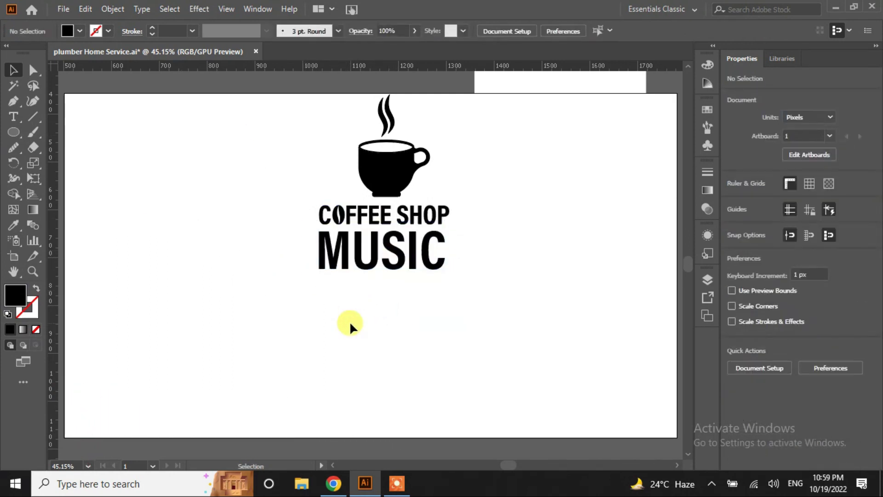
pyautogui.press('m')
pyautogui.moveTo(223, 227); pyautogui.dragTo(224, 268)
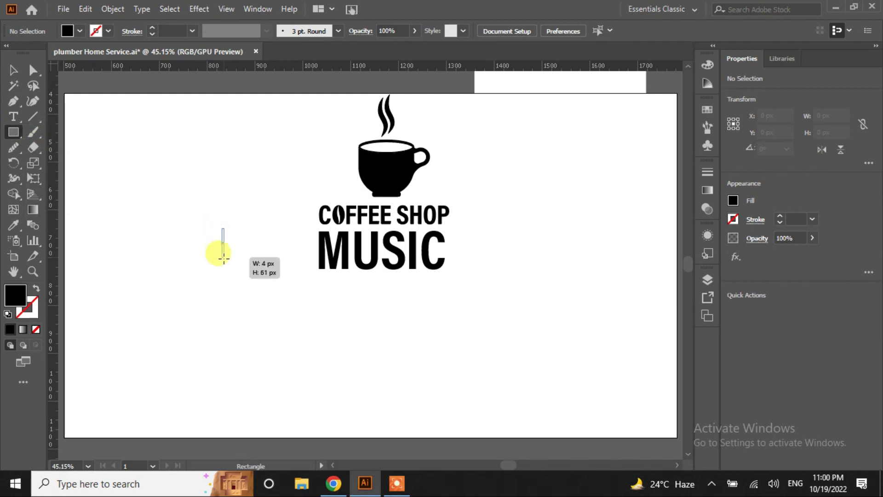
pyautogui.moveTo(243, 228); pyautogui.dragTo(247, 266)
# Draw a short horizontal bar beside the two vertical bars and select it
pyautogui.click(12, 71)
pyautogui.click(222, 288)
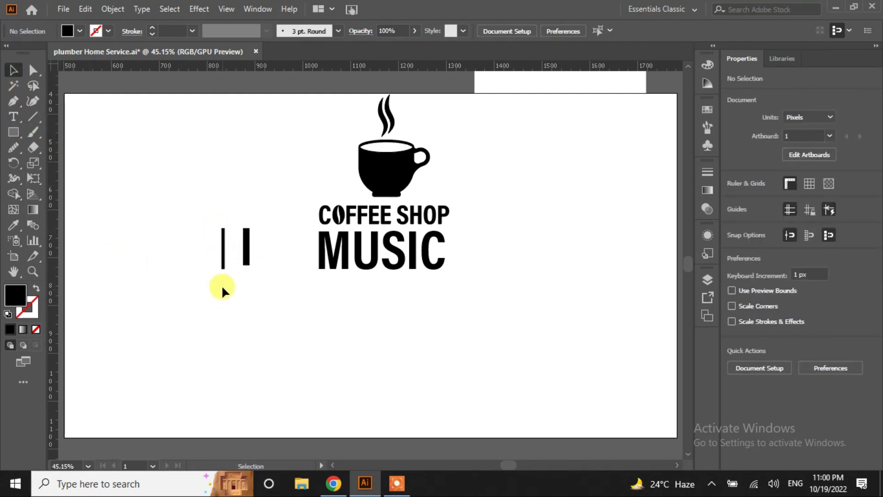
pyautogui.click(14, 133)
pyautogui.moveTo(132, 242)
pyautogui.mouseDown()
pyautogui.moveTo(179, 253)
pyautogui.moveTo(175, 266)
pyautogui.moveTo(223, 239)
pyautogui.mouseUp()
pyautogui.press('v')
pyautogui.click(174, 258)
# Zoom in and adjust the vertical stems, shortening the thin bar from its top
pyautogui.hotkey('ctrl', '+')
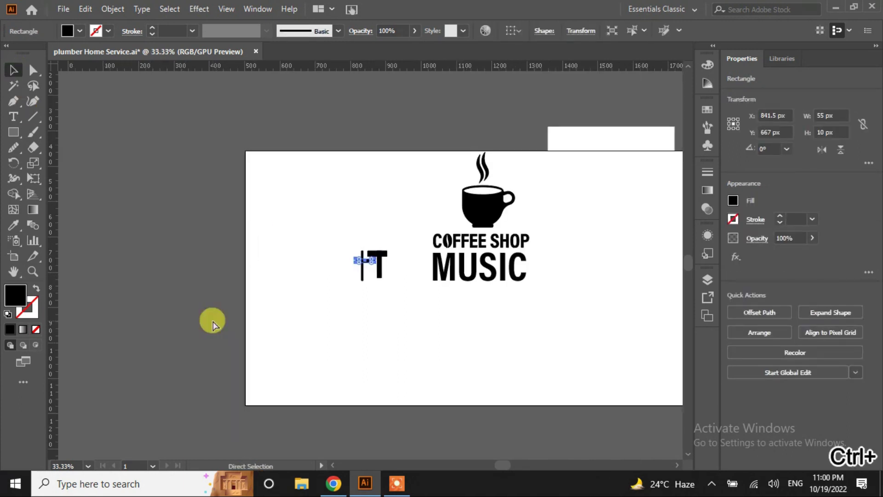
pyautogui.hotkey('ctrl', '+')
pyautogui.hotkey('ctrl', '+')
pyautogui.hotkey('ctrl', '+')
pyautogui.moveTo(477, 344); pyautogui.dragTo(492, 347)
pyautogui.moveTo(412, 220); pyautogui.dragTo(139, 207)
pyautogui.moveTo(303, 260); pyautogui.dragTo(128, 253)
pyautogui.scroll(-2, 485, 258)
pyautogui.moveTo(547, 352)
pyautogui.mouseDown()
pyautogui.moveTo(457, 377)
pyautogui.moveTo(501, 331)
pyautogui.mouseUp()
pyautogui.scroll(-1, 501, 331)
pyautogui.click(338, 127)
pyautogui.moveTo(337, 111); pyautogui.dragTo(338, 153)
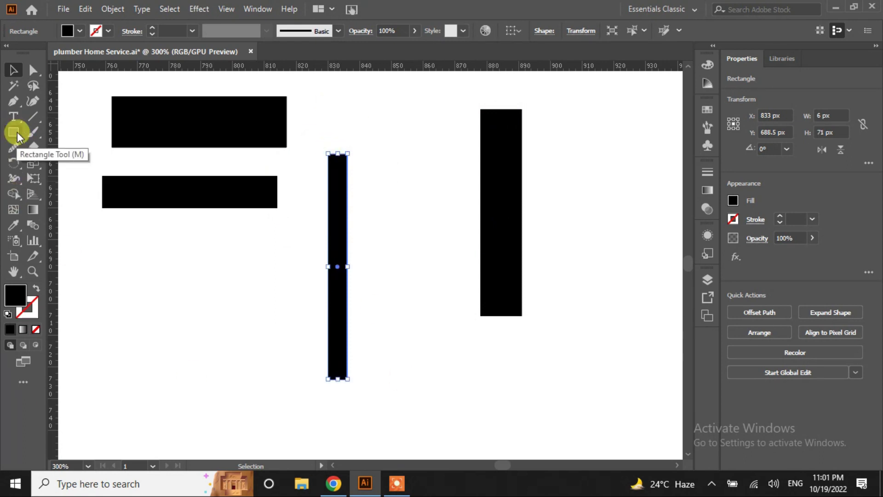
# Draw an oval note head at the left stem's bottom and Alt-drag a copy to the right stem
pyautogui.moveTo(13, 132); pyautogui.dragTo(46, 164)
pyautogui.moveTo(157, 289)
pyautogui.mouseDown()
pyautogui.moveTo(218, 345)
pyautogui.moveTo(213, 368)
pyautogui.moveTo(257, 342)
pyautogui.mouseUp()
pyautogui.moveTo(186, 334); pyautogui.dragTo(308, 383)
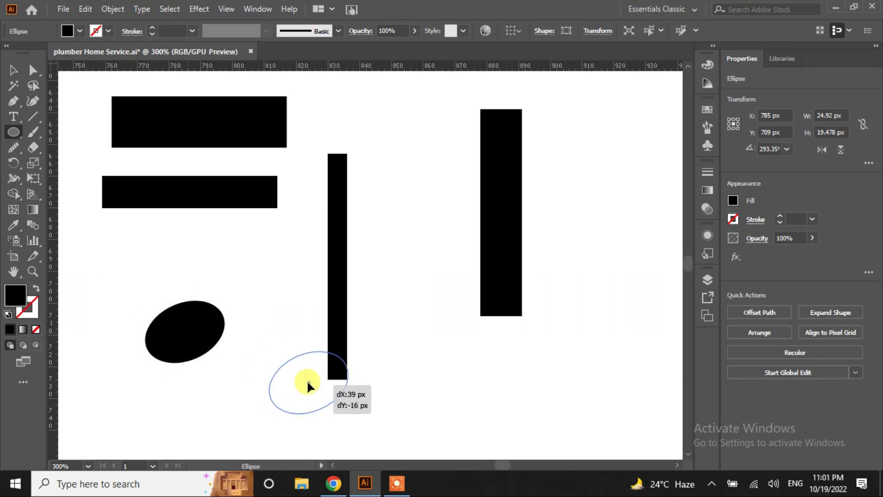
pyautogui.press('v')
pyautogui.click(142, 341)
pyautogui.click(339, 392)
pyautogui.moveTo(358, 392); pyautogui.dragTo(356, 392)
pyautogui.moveTo(292, 393); pyautogui.dragTo(482, 322)
pyautogui.click(496, 385)
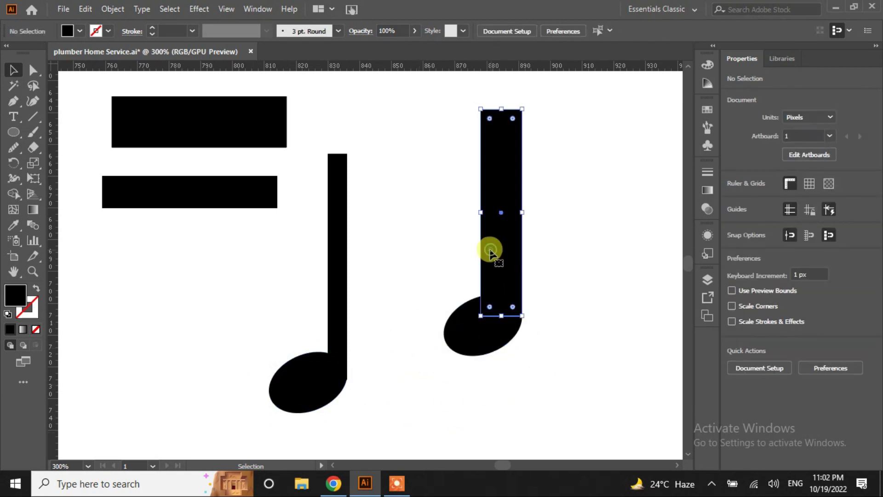
# Narrow the right stem to 10 px and rotate both bars into crossing diagonals forming an M
pyautogui.moveTo(481, 212); pyautogui.dragTo(490, 212)
pyautogui.moveTo(238, 120); pyautogui.dragTo(472, 159)
pyautogui.moveTo(348, 178); pyautogui.dragTo(382, 220)
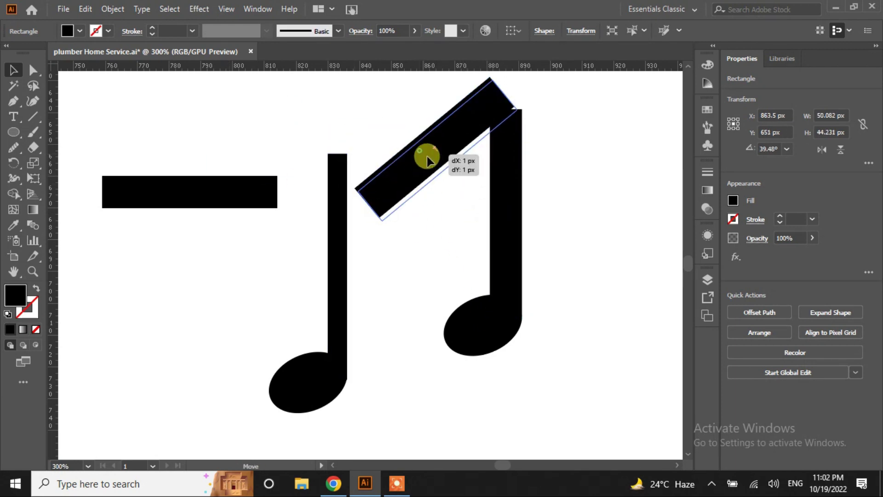
pyautogui.moveTo(427, 160); pyautogui.dragTo(453, 164)
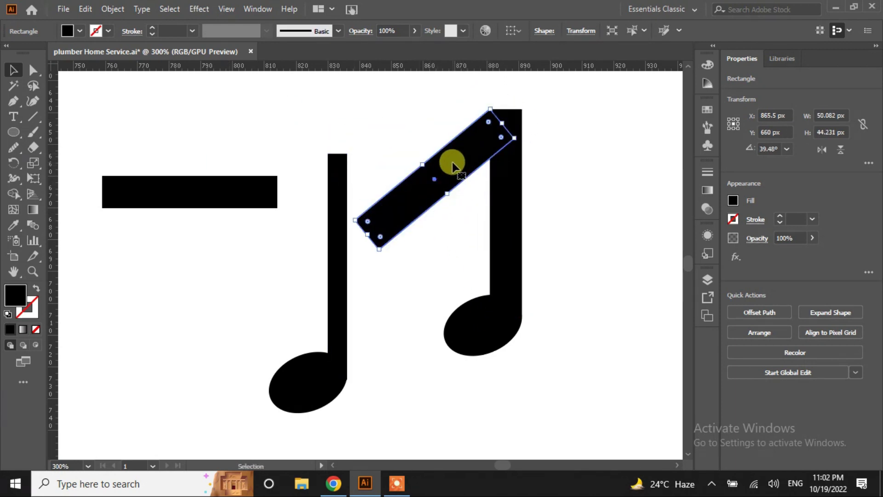
pyautogui.click(578, 186)
pyautogui.moveTo(222, 199); pyautogui.dragTo(448, 174)
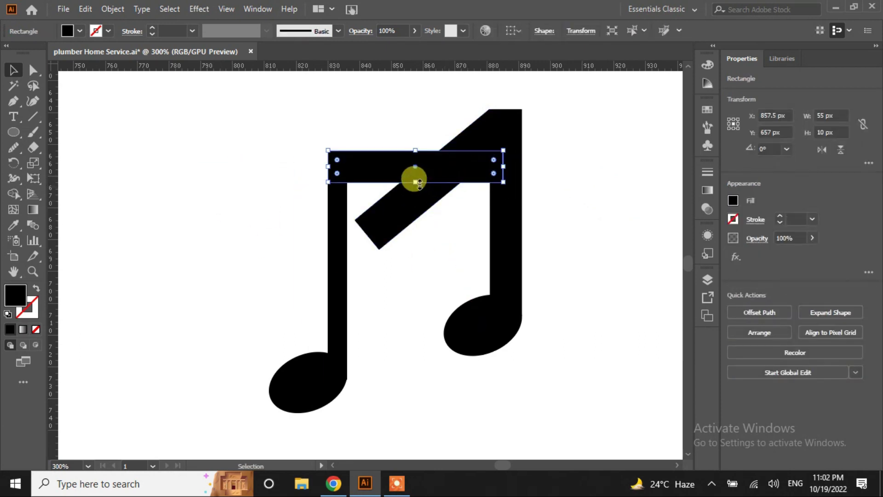
pyautogui.moveTo(499, 143); pyautogui.dragTo(492, 214)
pyautogui.moveTo(410, 170); pyautogui.dragTo(416, 221)
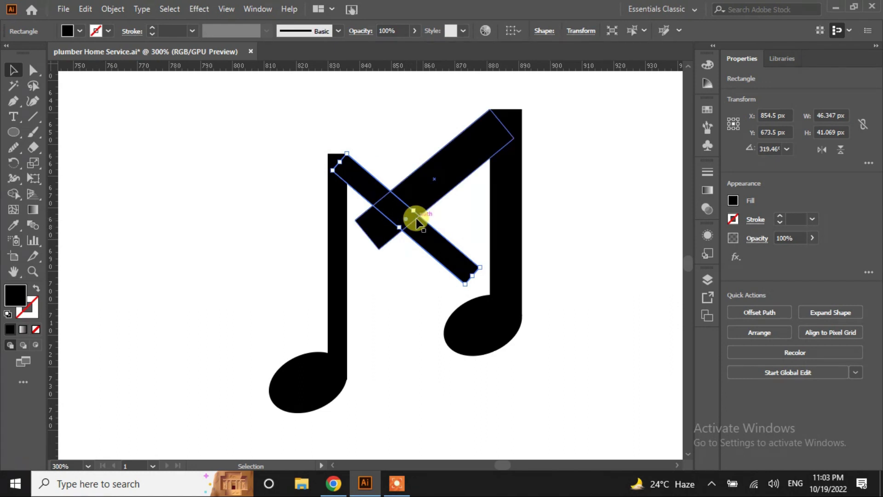
pyautogui.click(236, 233)
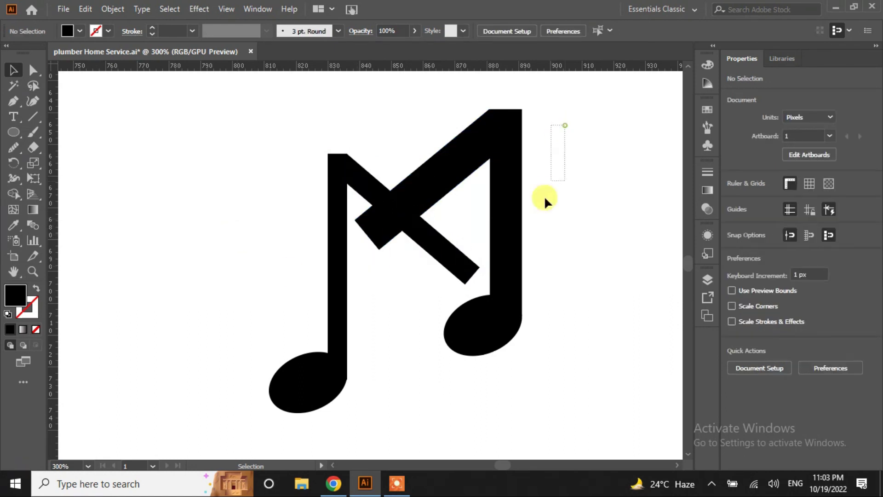
# Merge the note pieces with Shape Builder and delete the leftover pieces
pyautogui.moveTo(544, 195); pyautogui.dragTo(258, 394)
pyautogui.click(14, 194)
pyautogui.moveTo(313, 377)
pyautogui.mouseDown()
pyautogui.moveTo(510, 129)
pyautogui.moveTo(485, 331)
pyautogui.mouseUp()
pyautogui.click(13, 70)
pyautogui.moveTo(351, 181); pyautogui.dragTo(176, 176)
pyautogui.moveTo(470, 197); pyautogui.dragTo(376, 269)
pyautogui.press('Delete')
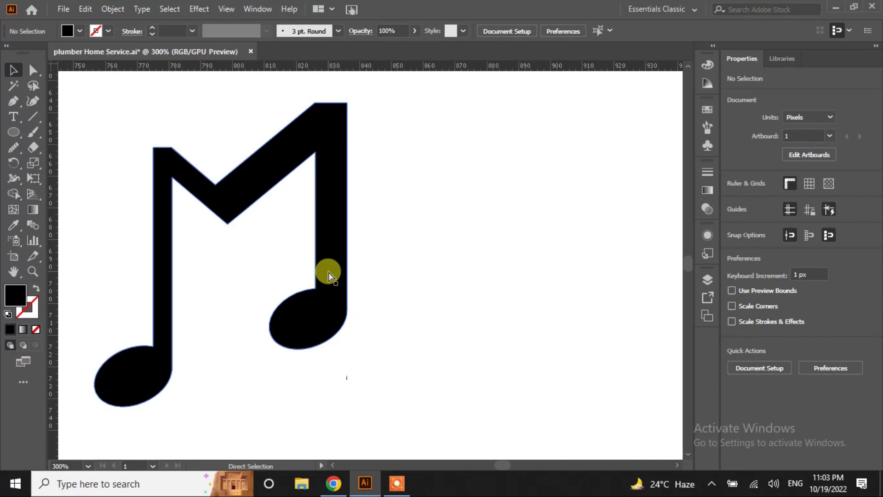
pyautogui.hotkey('ctrl', '0')
# Position the music note beside the MUSIC text, undoing an accidental shift of MUSIC
pyautogui.moveTo(227, 238); pyautogui.dragTo(348, 251)
pyautogui.press('Up')
pyautogui.press('Up')
pyautogui.press('Up')
pyautogui.press('Down')
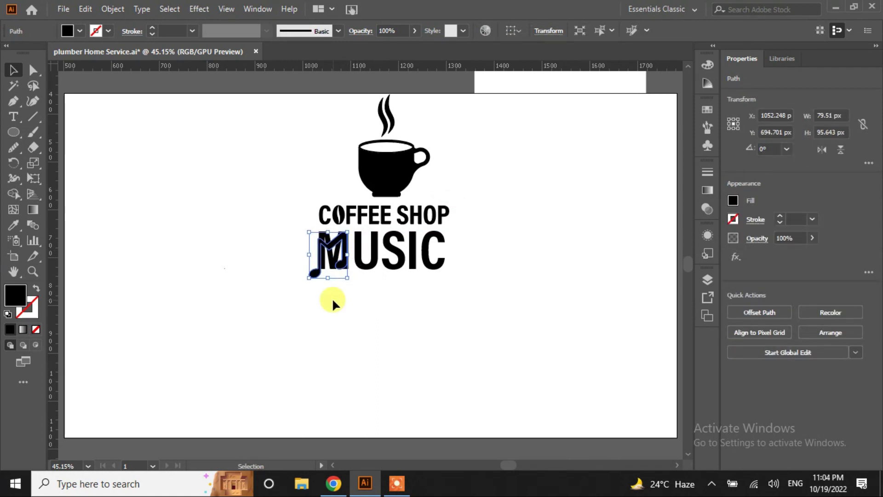
pyautogui.moveTo(313, 276); pyautogui.dragTo(257, 275)
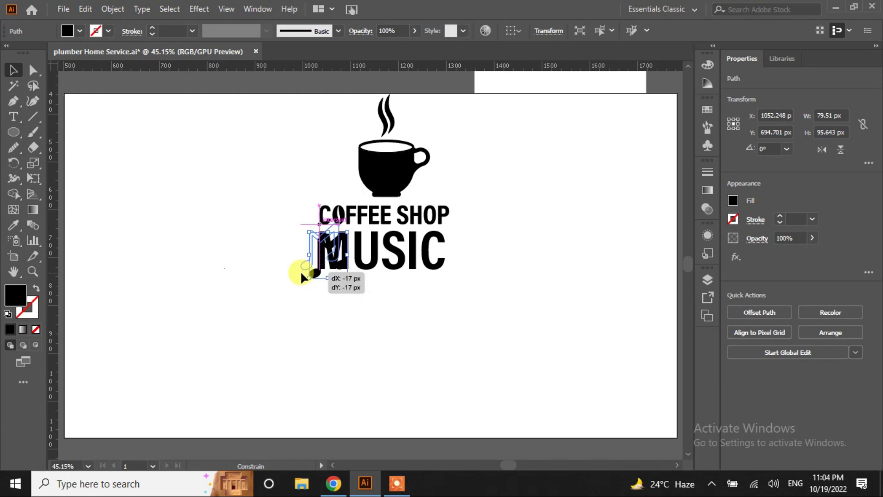
pyautogui.click(313, 290)
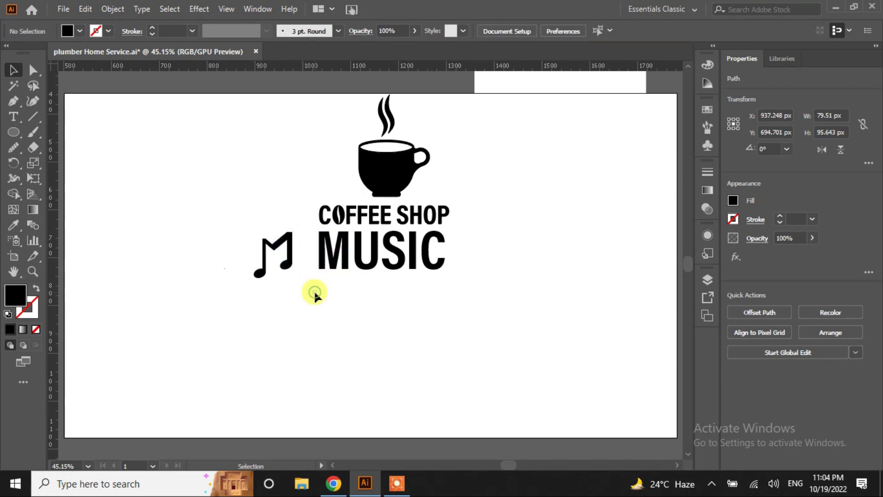
pyautogui.rightClick(323, 255)
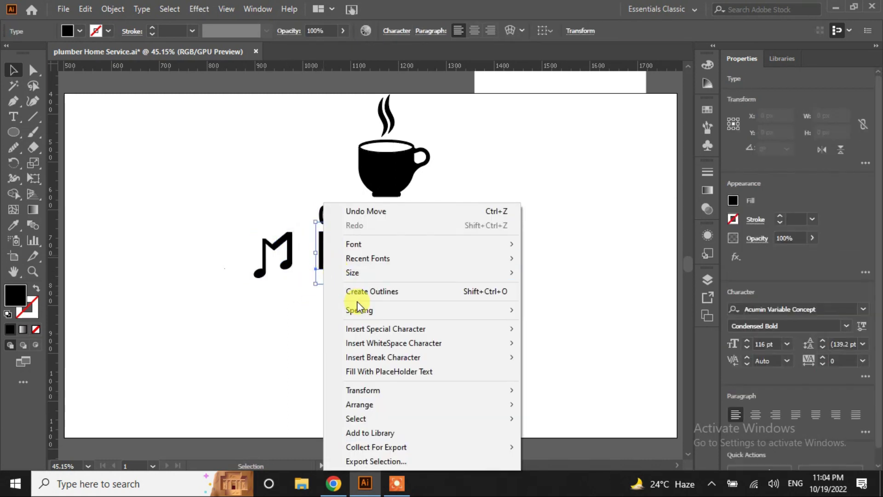
pyautogui.click(626, 260)
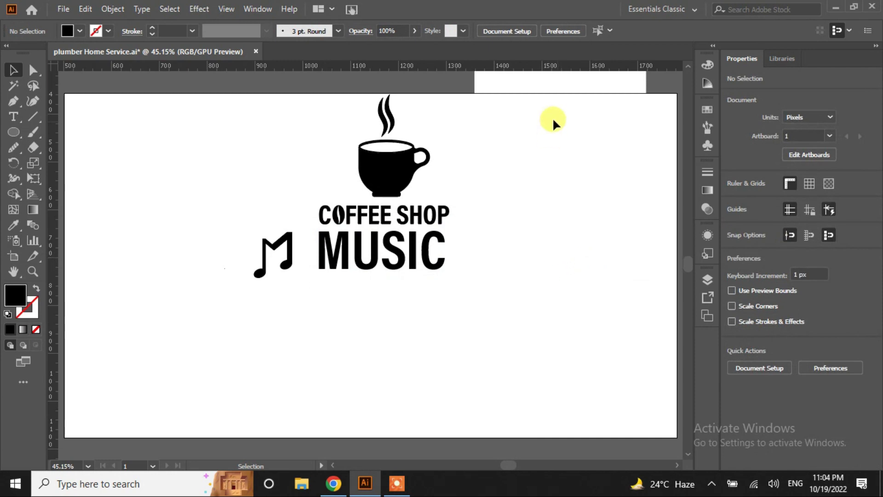
pyautogui.hotkey('ctrl', 'z')
# Outline and ungroup MUSIC, move its M aside, and drop the note in its place
pyautogui.rightClick(414, 263)
pyautogui.click(449, 288)
pyautogui.click(85, 9)
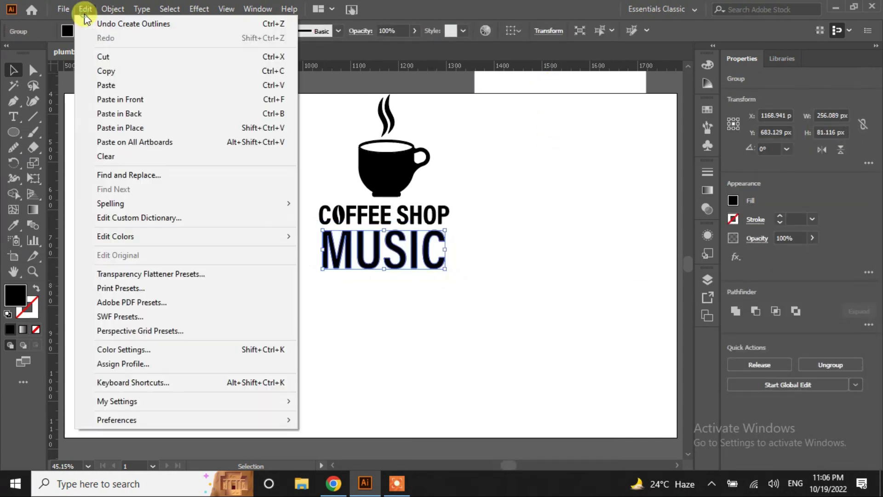
pyautogui.click(87, 10)
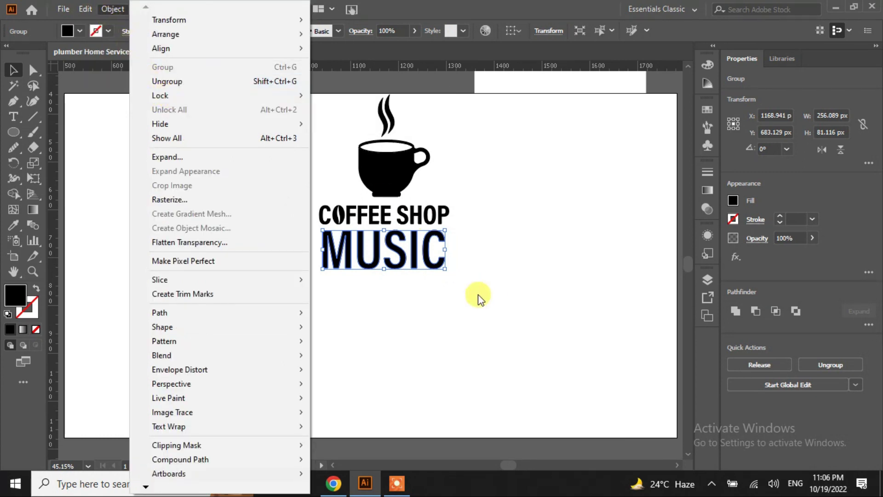
pyautogui.click(198, 82)
pyautogui.click(365, 264)
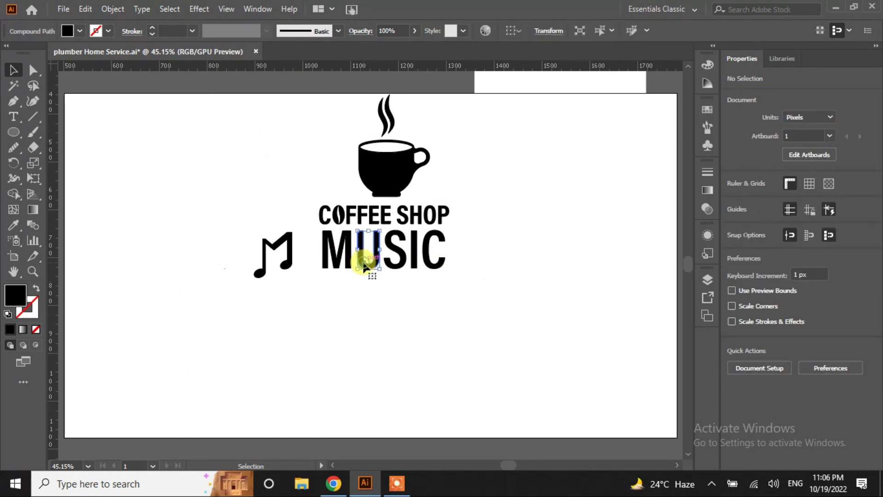
pyautogui.moveTo(337, 258); pyautogui.dragTo(164, 266)
pyautogui.moveTo(285, 263); pyautogui.dragTo(347, 260)
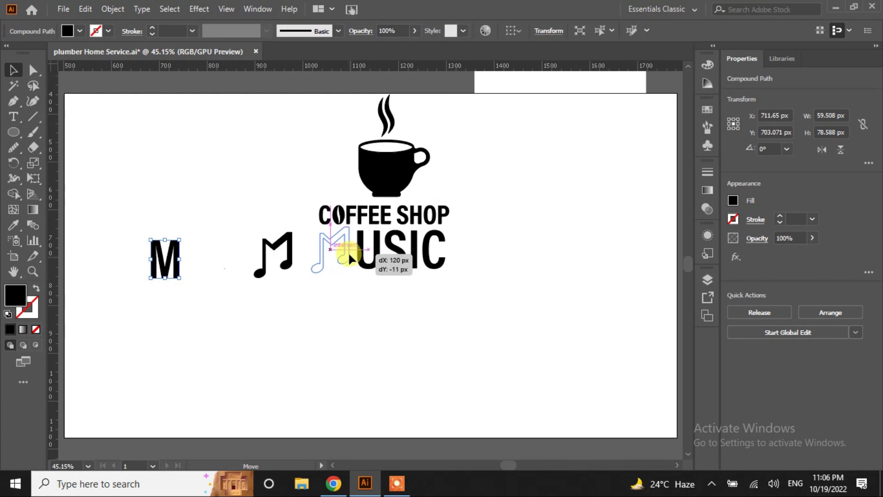
pyautogui.moveTo(350, 258); pyautogui.dragTo(350, 256)
# Give the music-note M a black 3 pt stroke
pyautogui.press('Down')
pyautogui.press('Down')
pyautogui.click(344, 303)
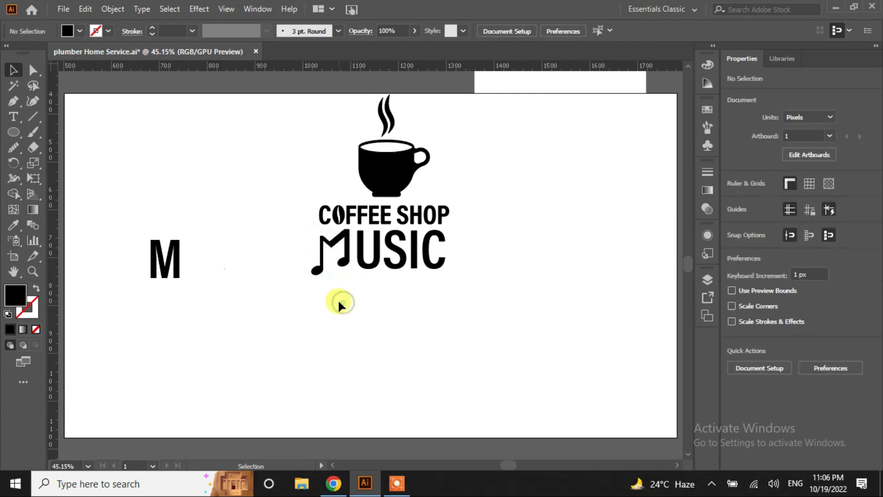
pyautogui.click(344, 255)
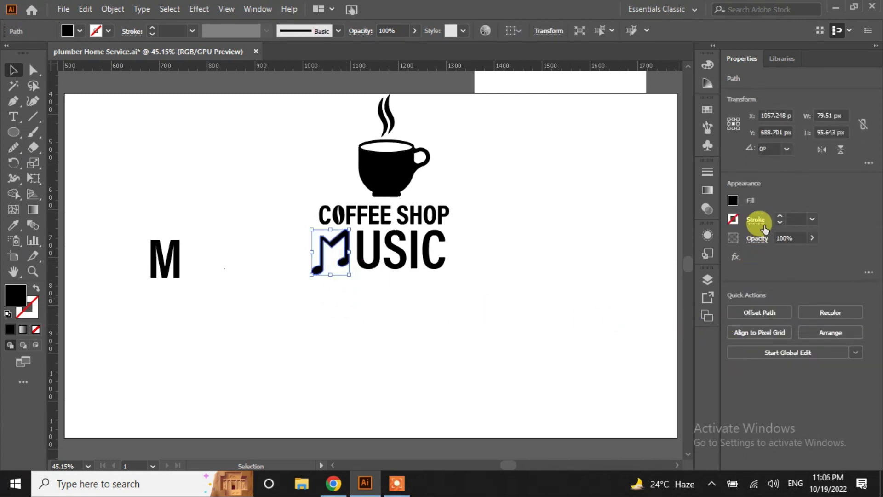
pyautogui.click(779, 218)
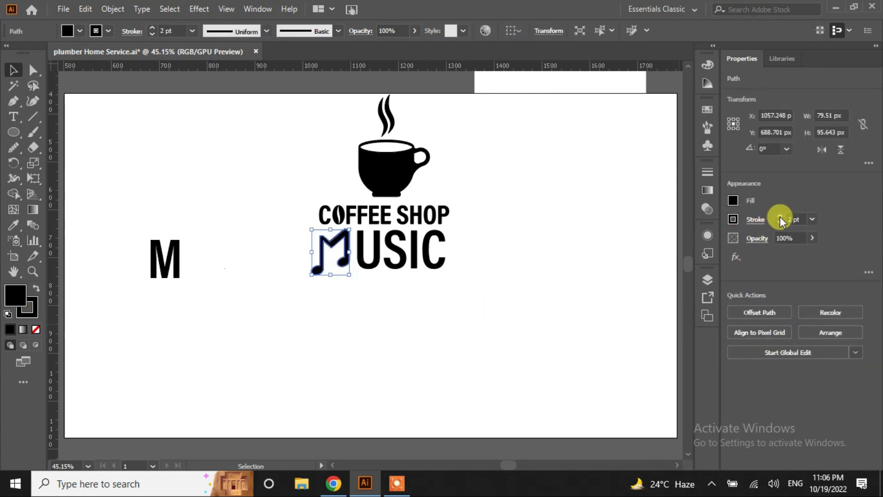
pyautogui.click(779, 218)
pyautogui.click(542, 298)
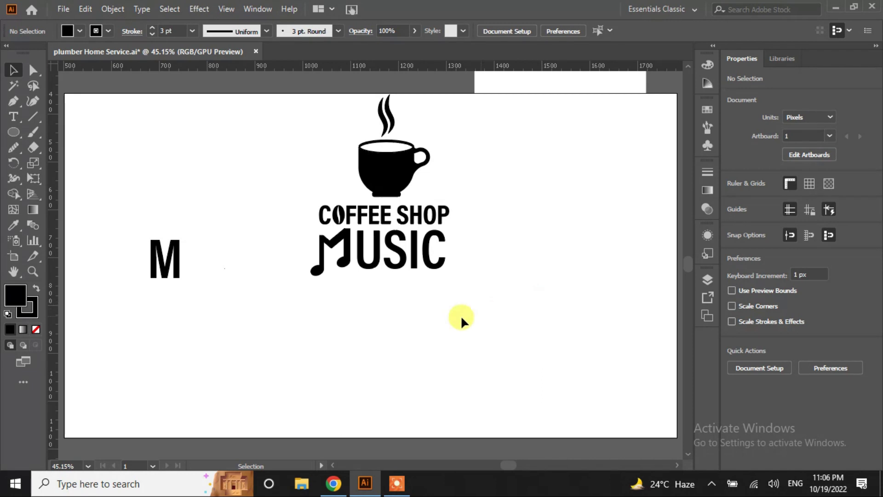
pyautogui.click(321, 272)
# Move the cup down and draw a large unfilled outline circle centred on the logo
pyautogui.click(112, 9)
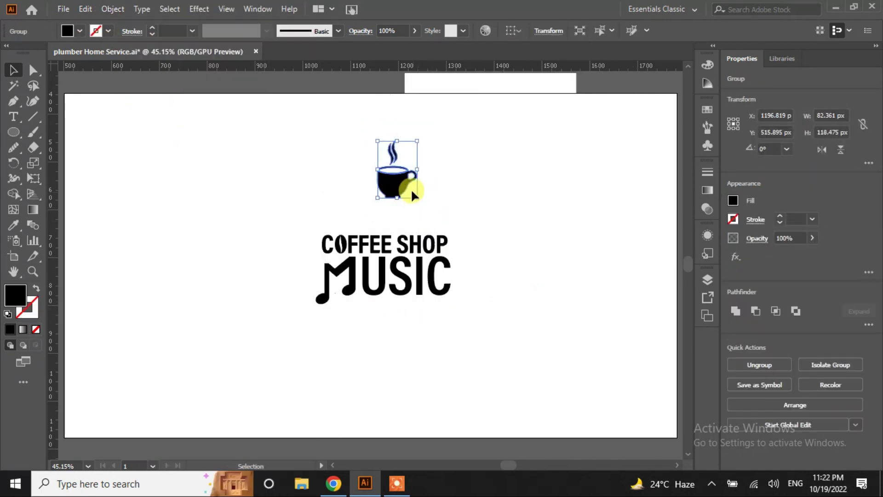
pyautogui.moveTo(395, 195); pyautogui.dragTo(391, 208)
pyautogui.click(443, 329)
pyautogui.click(18, 141)
pyautogui.moveTo(253, 150); pyautogui.dragTo(429, 326)
pyautogui.hotkey('shift', 'x')
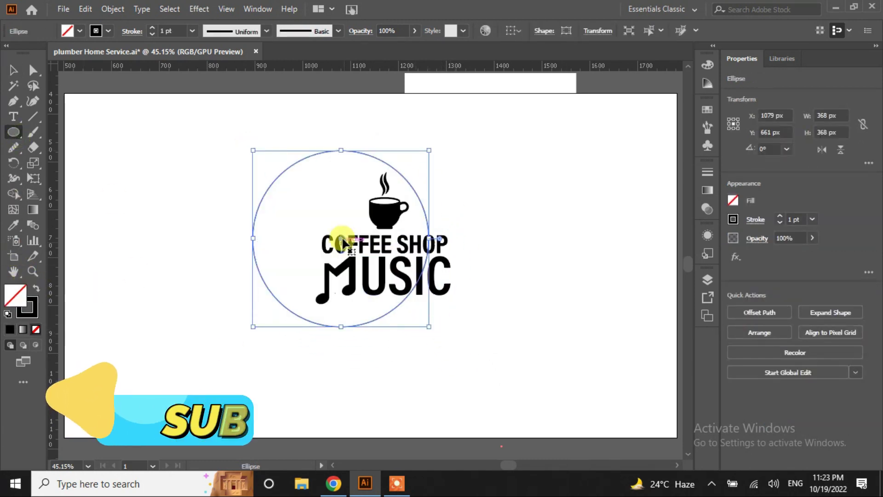
pyautogui.press('v')
pyautogui.moveTo(342, 244); pyautogui.dragTo(385, 262)
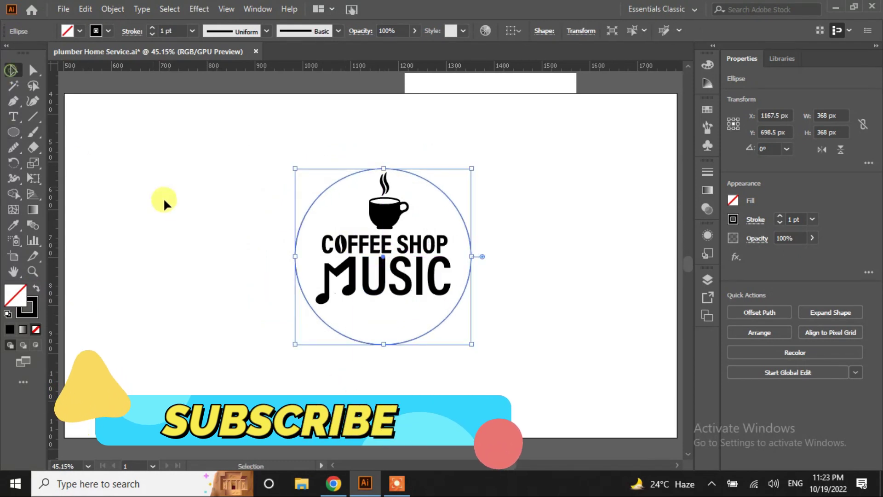
pyautogui.click(176, 250)
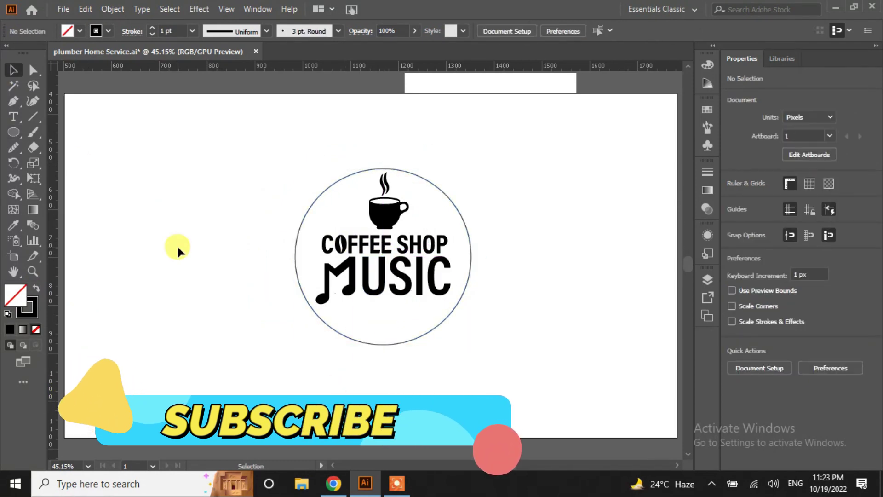
# Apply a -64 px Offset Path to the outer circle with Preview on
pyautogui.click(295, 255)
pyautogui.click(759, 312)
pyautogui.click(359, 273)
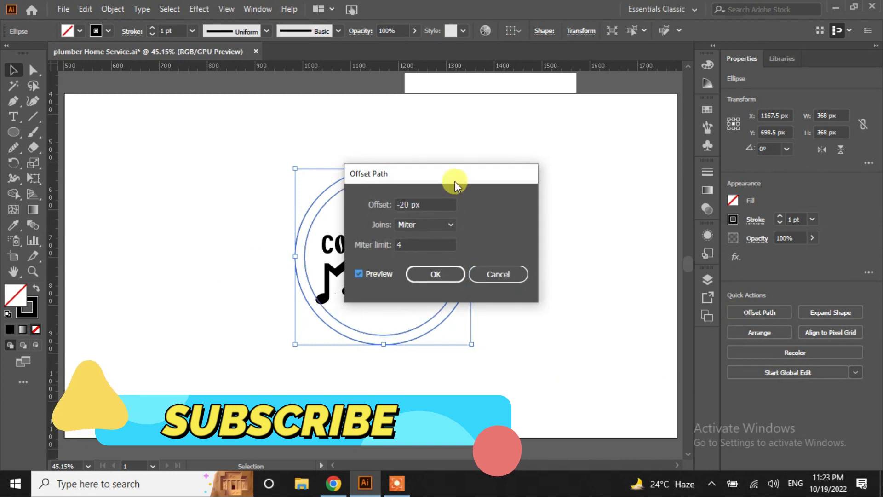
pyautogui.moveTo(454, 181); pyautogui.dragTo(574, 135)
pyautogui.scroll(-10, 547, 160)
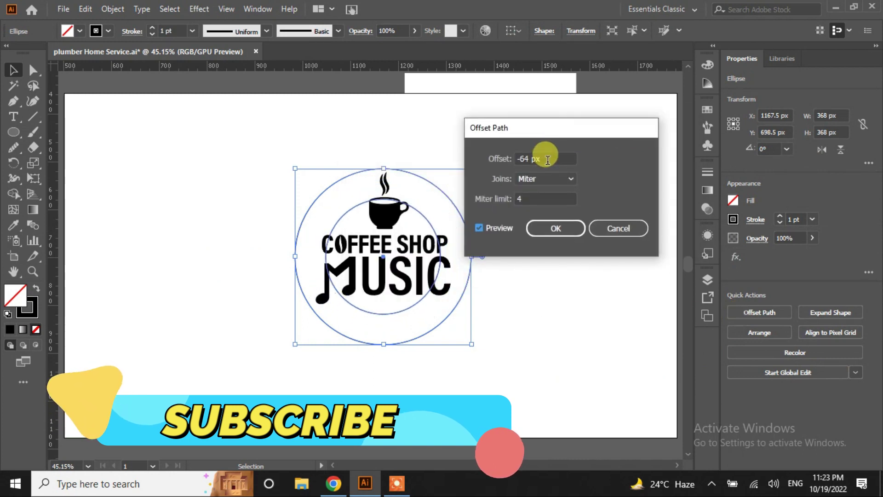
pyautogui.click(549, 228)
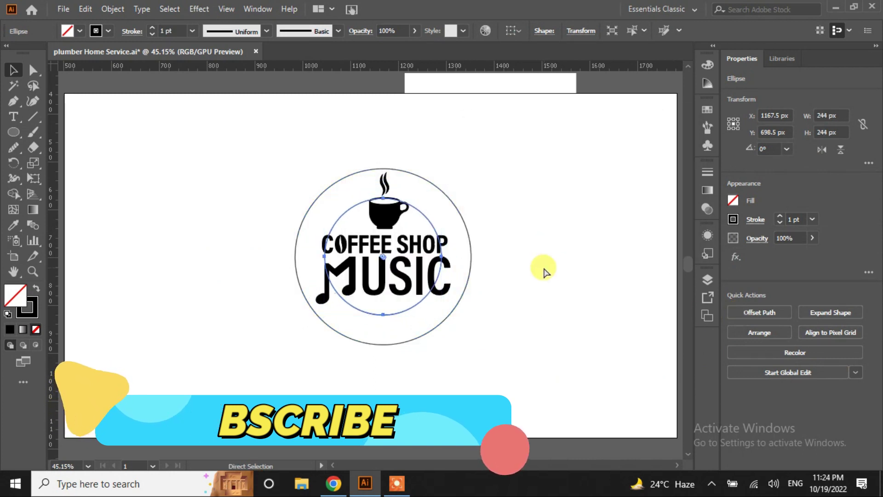
pyautogui.hotkey('ctrl', '+')
pyautogui.hotkey('ctrl', '+')
pyautogui.hotkey('ctrl', '+')
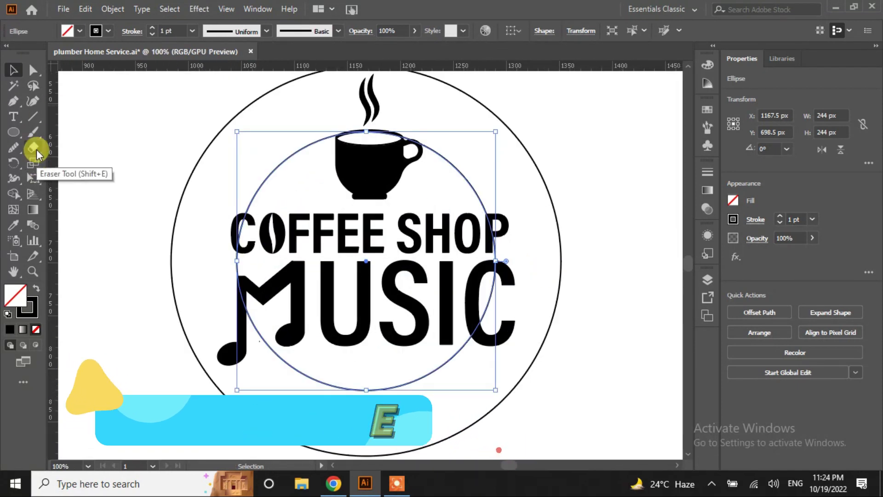
# Scissor-cut the inner circle at the cup rim, cup handle, beside the C, and near the note
pyautogui.moveTo(36, 150); pyautogui.dragTo(62, 150)
pyautogui.click(315, 132)
pyautogui.click(564, 256)
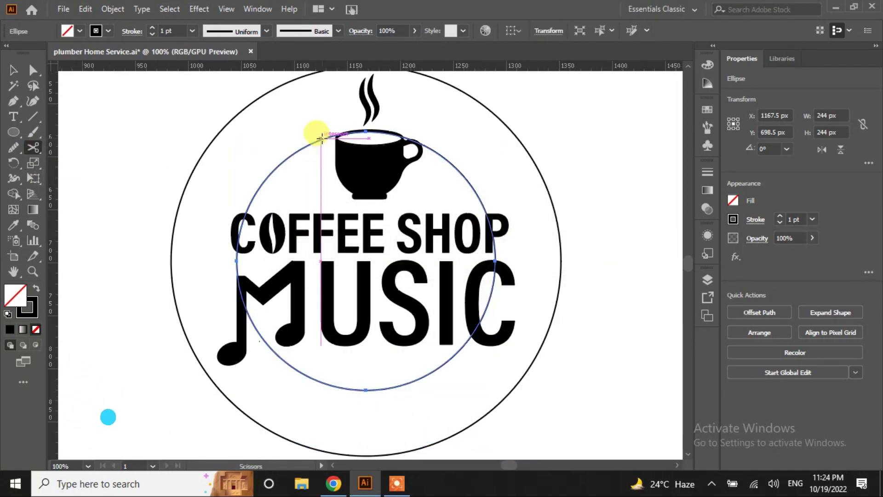
pyautogui.click(322, 136)
pyautogui.click(428, 146)
pyautogui.click(575, 259)
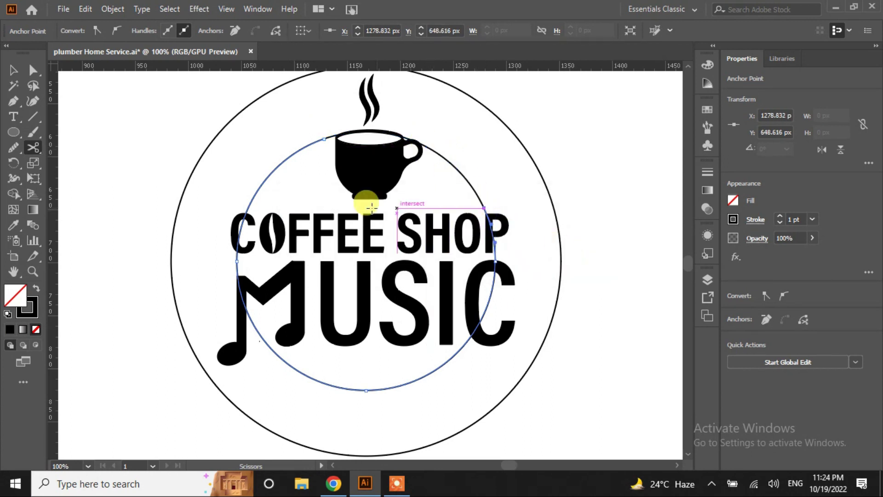
pyautogui.click(247, 207)
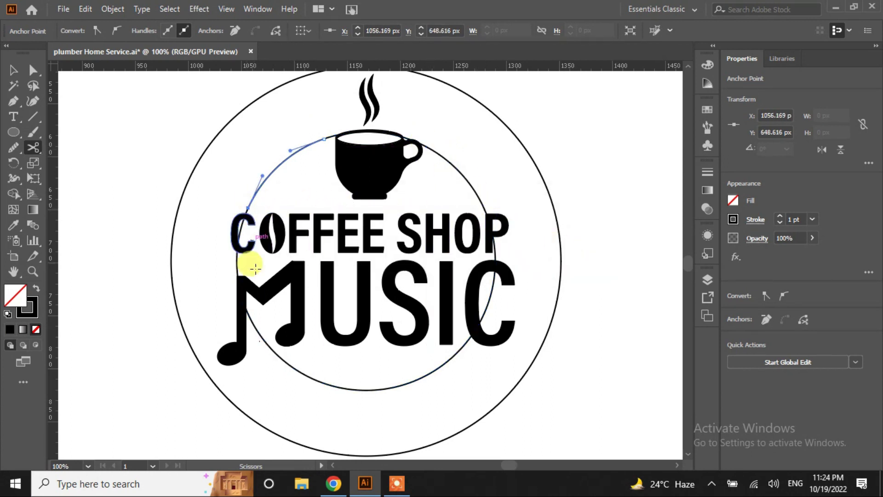
pyautogui.click(273, 351)
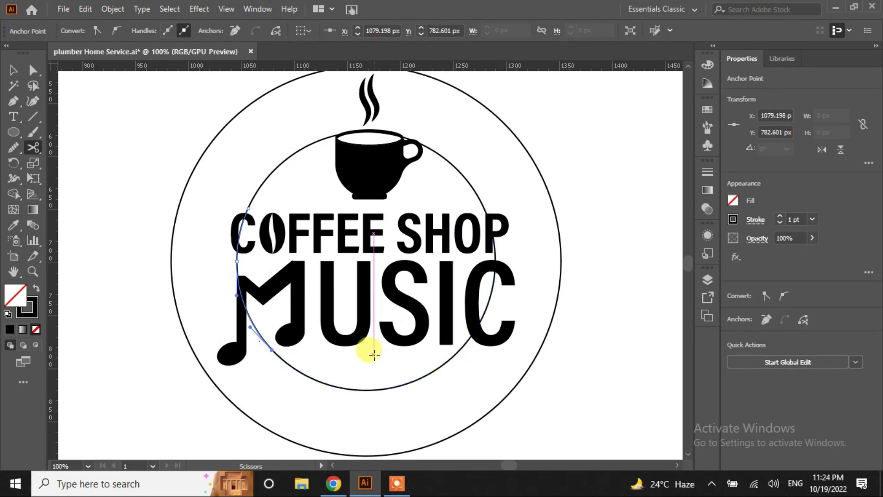
# Delete the inner-circle arcs beside the text and behind the cup
pyautogui.click(13, 70)
pyautogui.click(139, 218)
pyautogui.click(237, 262)
pyautogui.press('Delete')
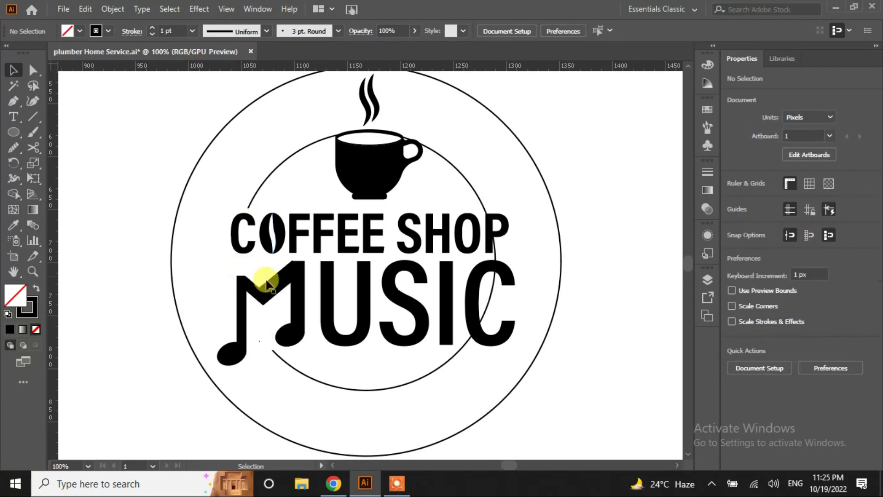
pyautogui.click(372, 144)
pyautogui.press('Delete')
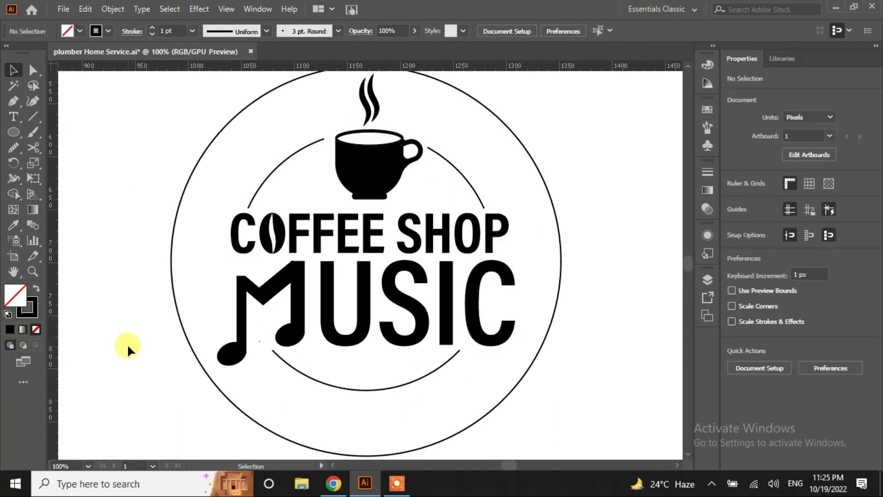
# Thicken the outer circle's stroke to 9 pt
pyautogui.click(170, 313)
pyautogui.click(152, 27)
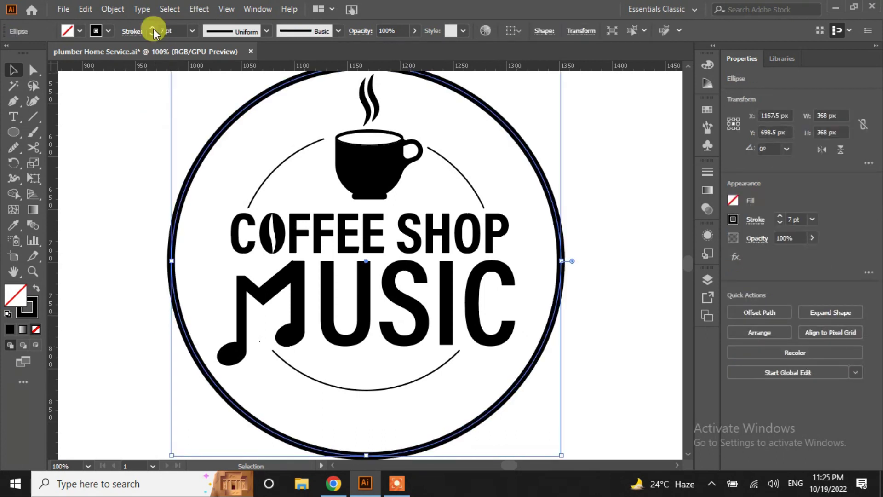
pyautogui.click(125, 150)
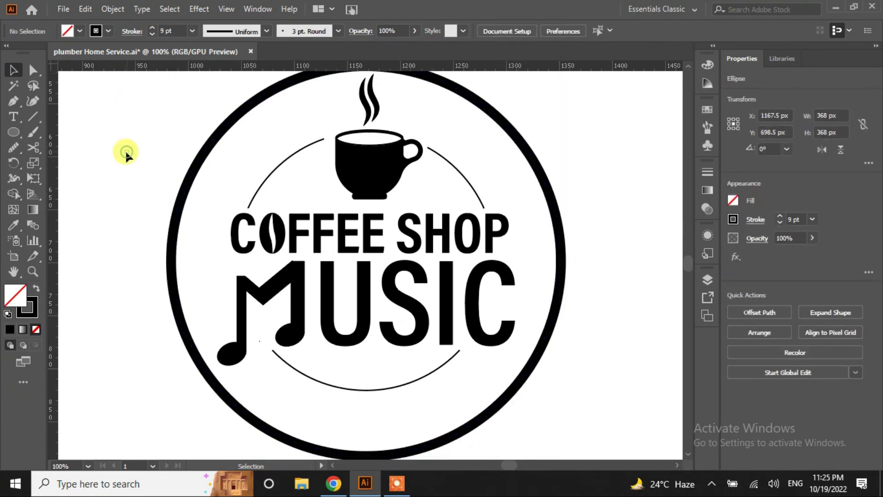
# Give the three inner arcs a 6 pt stroke with rounded ends
pyautogui.click(260, 181)
pyautogui.keyDown('shift'); pyautogui.click(457, 172); pyautogui.keyUp('shift')
pyautogui.keyDown('shift'); pyautogui.click(397, 379); pyautogui.keyUp('shift')
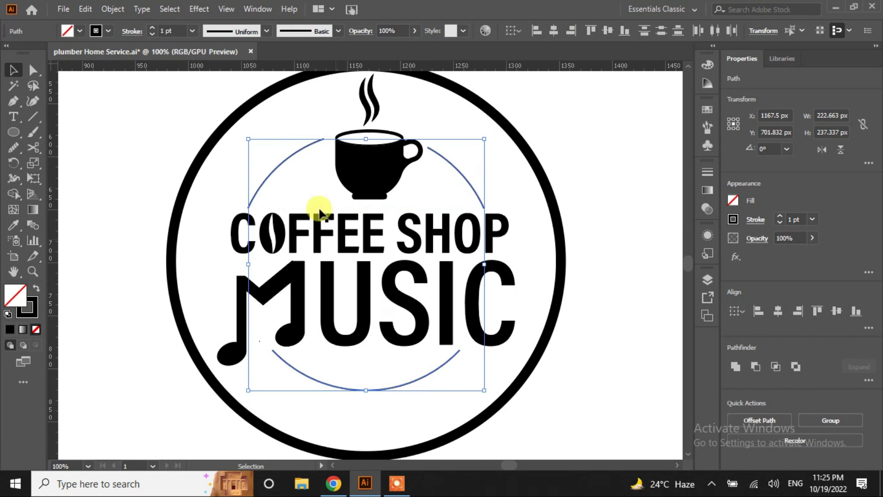
pyautogui.click(152, 29)
pyautogui.click(152, 28)
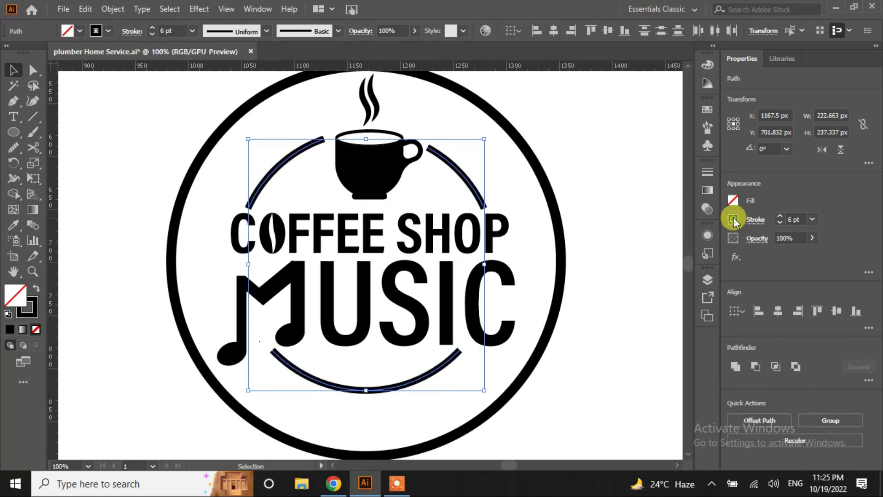
pyautogui.click(755, 220)
pyautogui.click(611, 190)
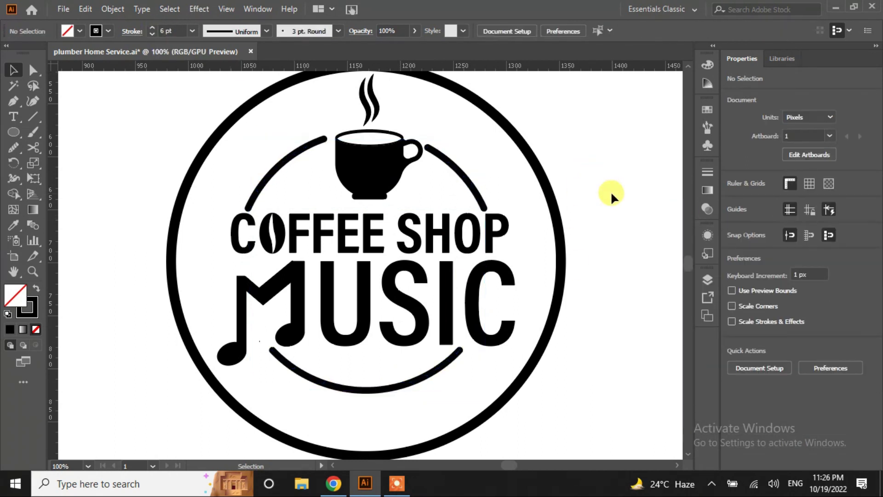
# Scale the COFFEE SHOP and MUSIC text down to about 269 px wide
pyautogui.click(475, 236)
pyautogui.keyDown('shift'); pyautogui.click(479, 306); pyautogui.keyUp('shift')
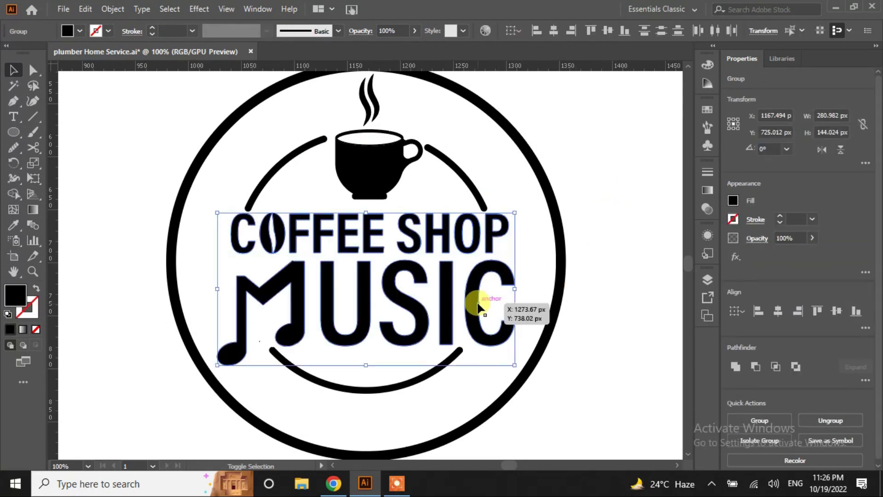
pyautogui.moveTo(514, 364); pyautogui.dragTo(508, 358)
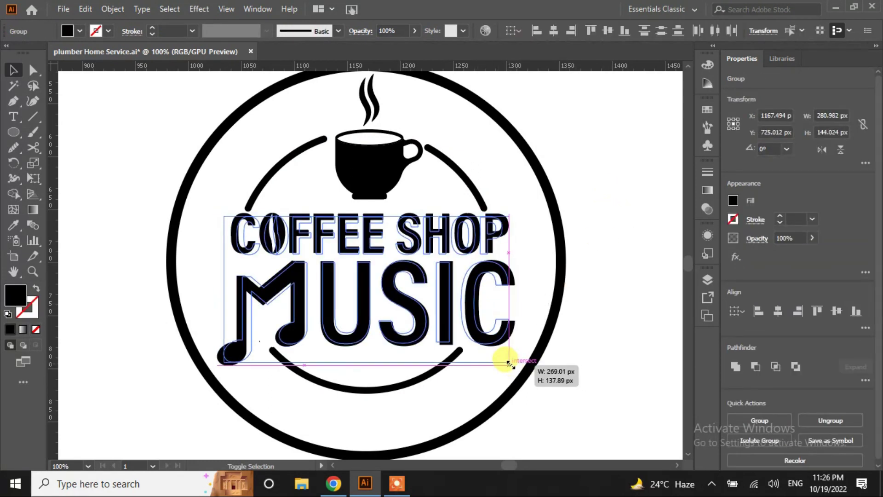
pyautogui.click(625, 373)
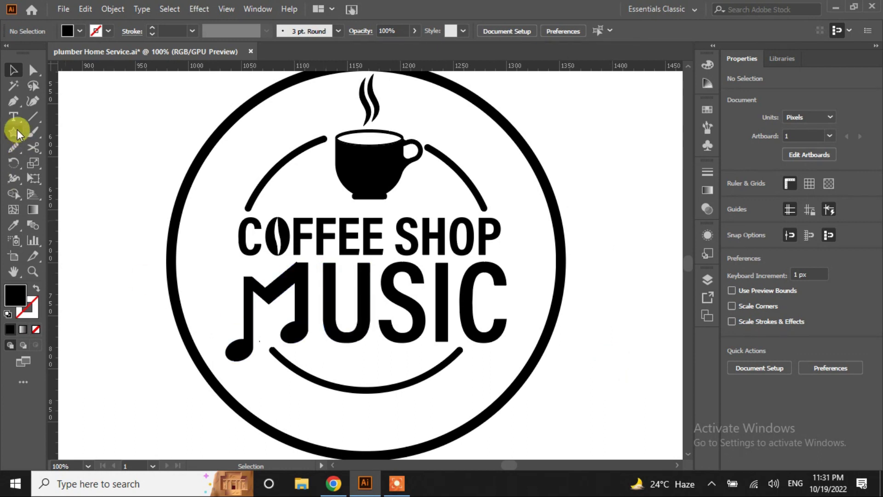
# Draw a star at the circle's upper left, copy it along the arc, and shrink the lower one
pyautogui.click(13, 132)
pyautogui.moveTo(92, 152)
pyautogui.mouseDown()
pyautogui.moveTo(110, 172)
pyautogui.moveTo(95, 157)
pyautogui.moveTo(233, 175)
pyautogui.mouseUp()
pyautogui.click(13, 71)
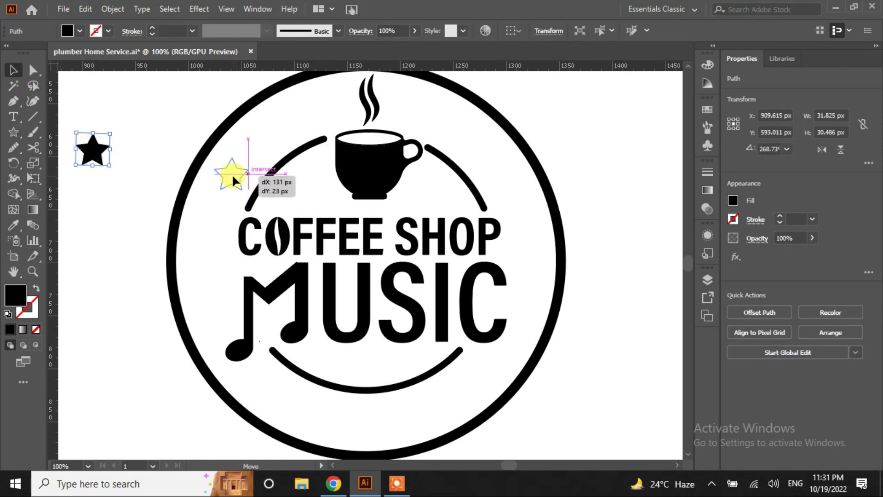
pyautogui.moveTo(233, 177)
pyautogui.mouseDown()
pyautogui.moveTo(267, 131)
pyautogui.moveTo(322, 105)
pyautogui.mouseUp()
pyautogui.click(134, 161)
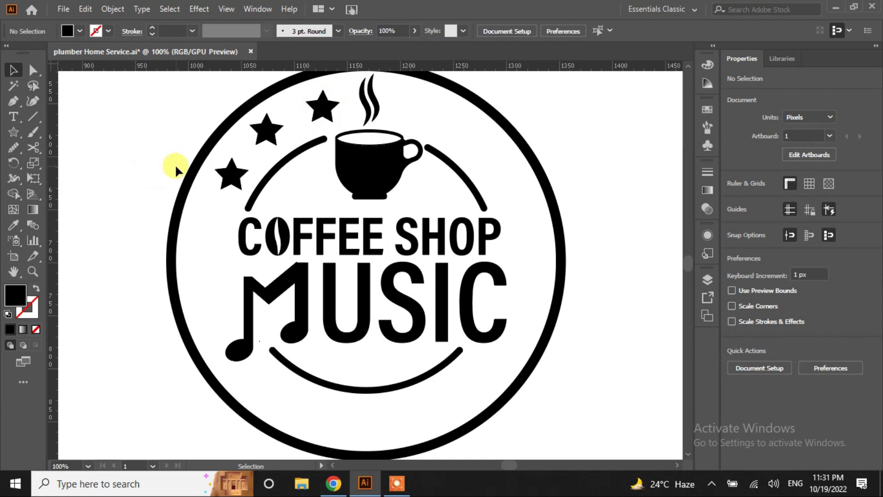
pyautogui.click(231, 174)
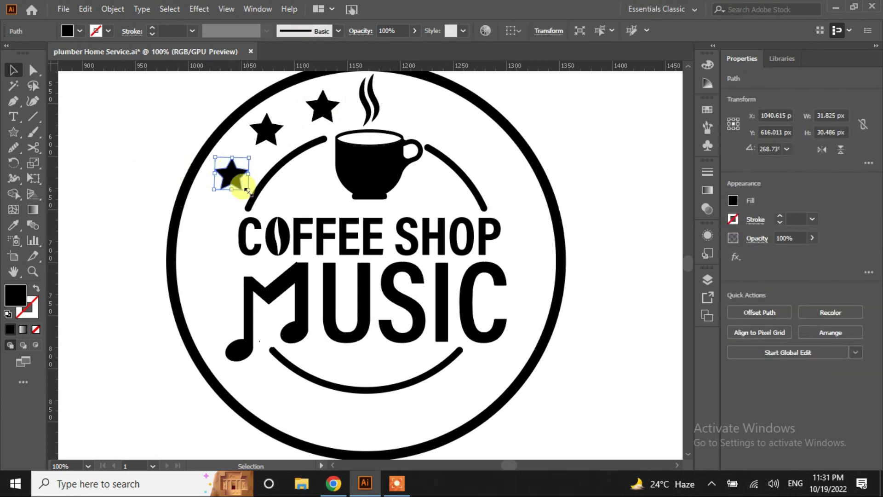
pyautogui.moveTo(248, 189); pyautogui.dragTo(245, 186)
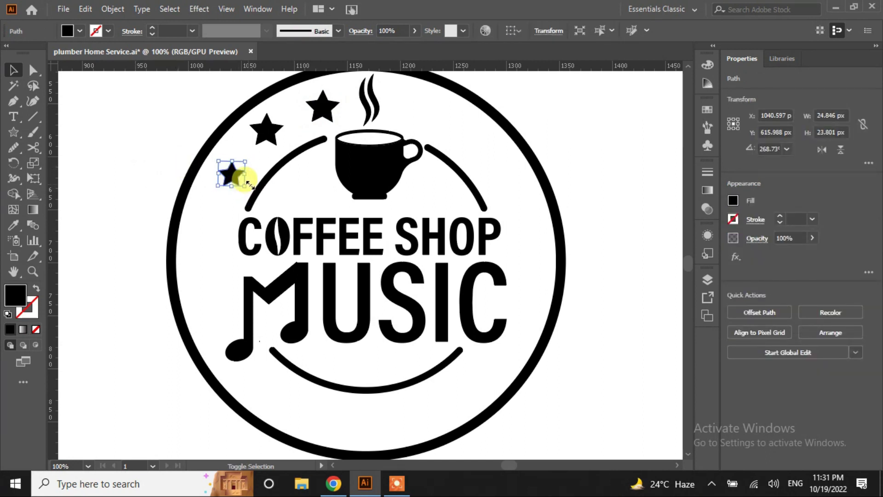
pyautogui.click(164, 136)
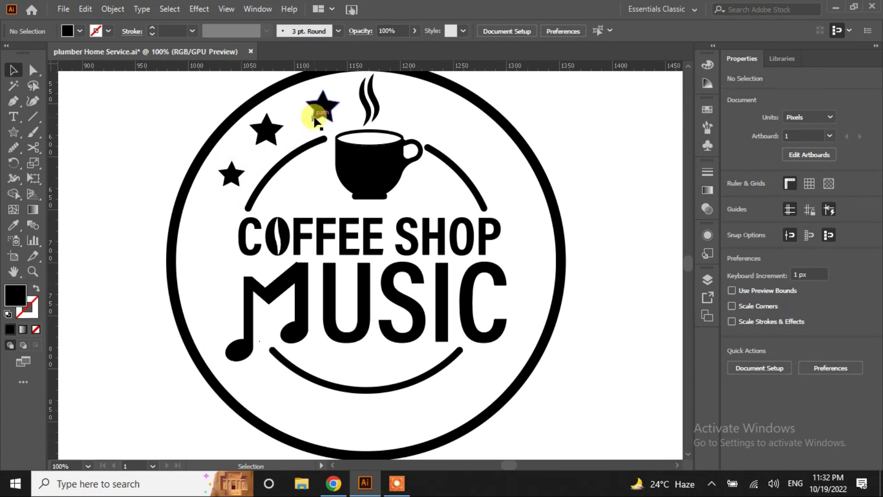
# Make a reflected copy of the left stars and move it right of the cup
pyautogui.click(321, 118)
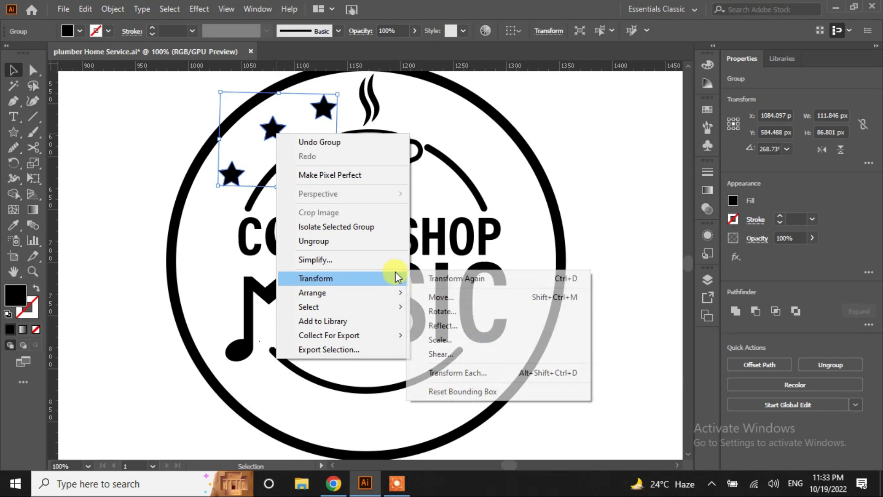
pyautogui.click(459, 321)
pyautogui.click(375, 323)
pyautogui.moveTo(279, 134); pyautogui.dragTo(458, 128)
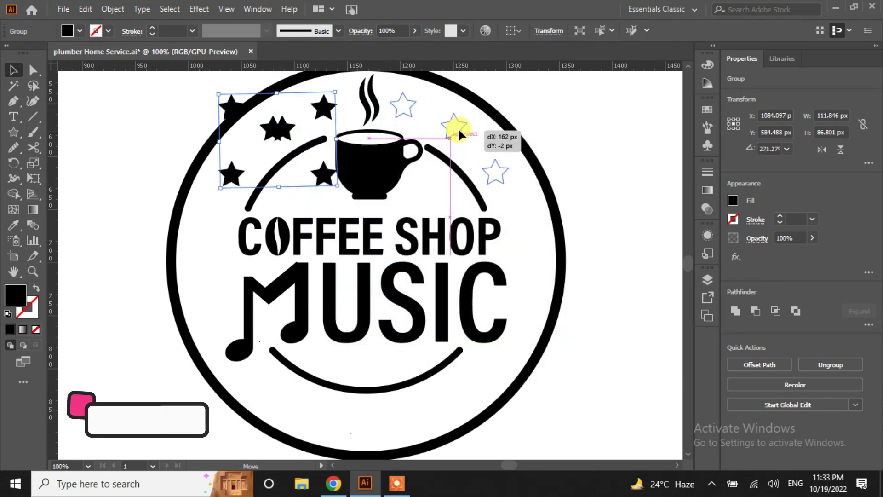
pyautogui.moveTo(462, 131); pyautogui.dragTo(465, 137)
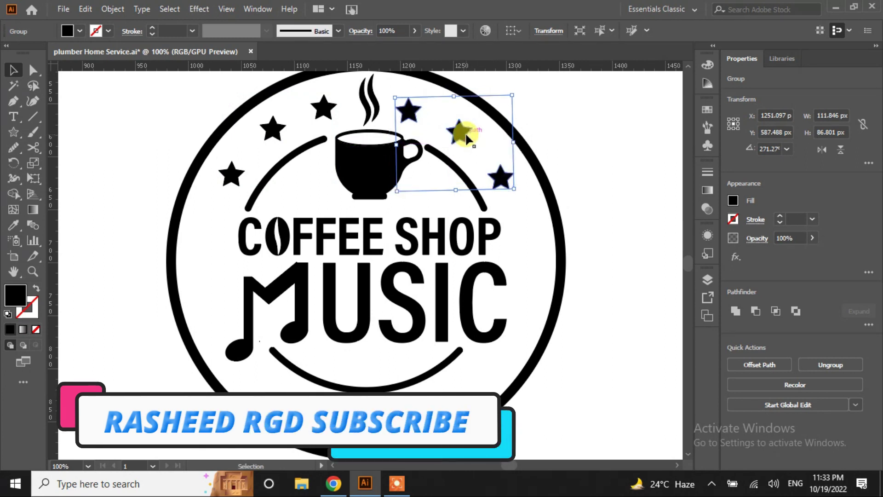
# Nudge the right stars into place and align both star groups on vertical centres
pyautogui.press('Right')
pyautogui.press('Right')
pyautogui.press('Right')
pyautogui.press('Right')
pyautogui.press('Right')
pyautogui.press('Right')
pyautogui.click(603, 194)
pyautogui.click(512, 184)
pyautogui.press('Left')
pyautogui.press('Left')
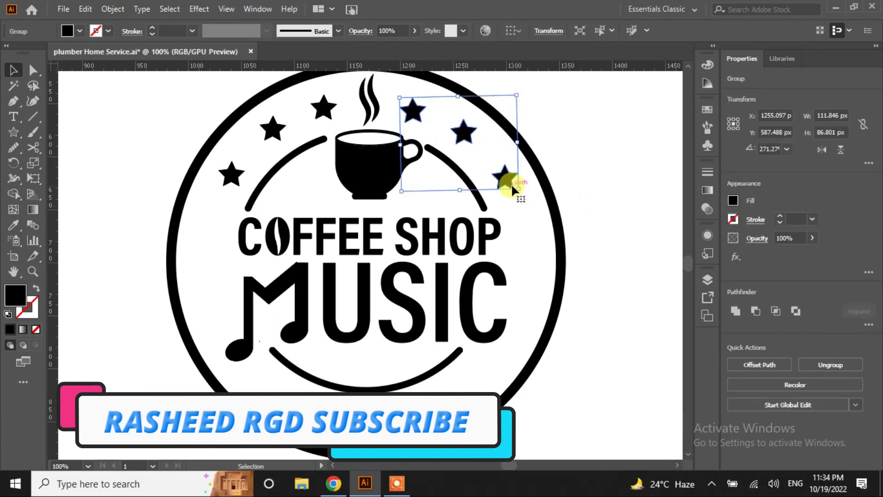
pyautogui.click(581, 197)
pyautogui.click(322, 108)
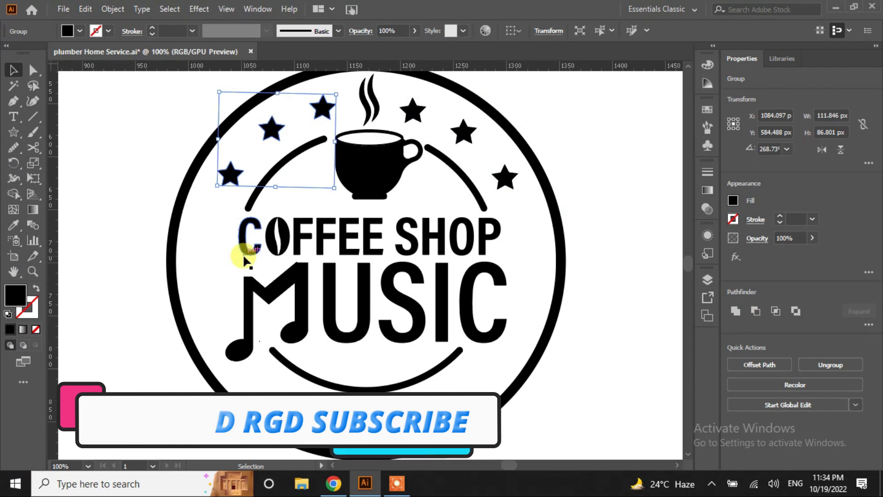
pyautogui.keyDown('shift'); pyautogui.click(504, 180); pyautogui.keyUp('shift')
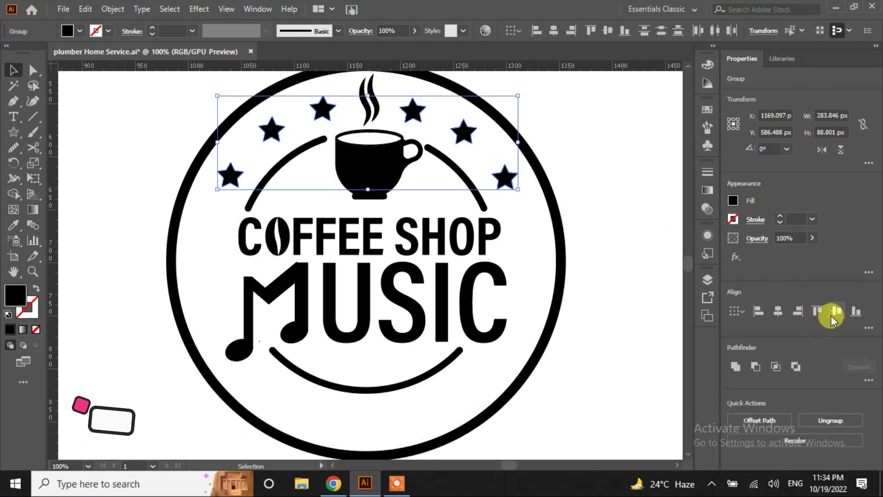
pyautogui.click(831, 315)
pyautogui.click(653, 324)
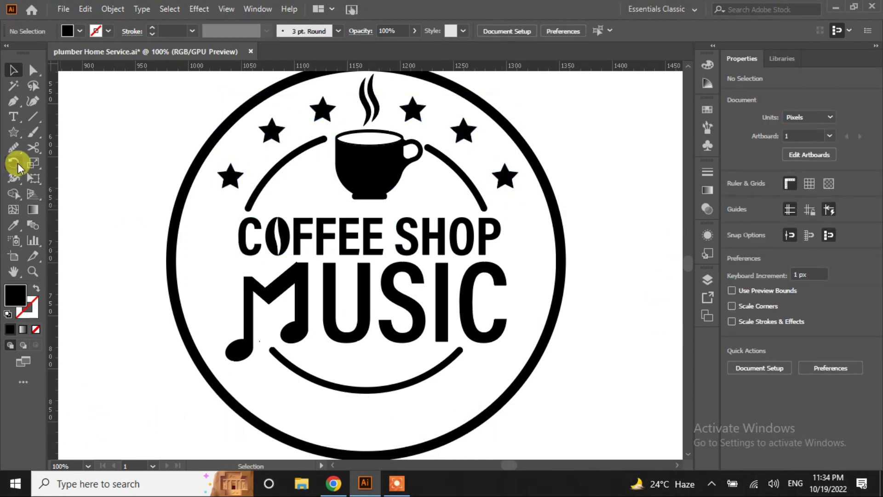
# Draw a trial inner circle of about 314 px, then delete it
pyautogui.moveTo(13, 132); pyautogui.dragTo(42, 163)
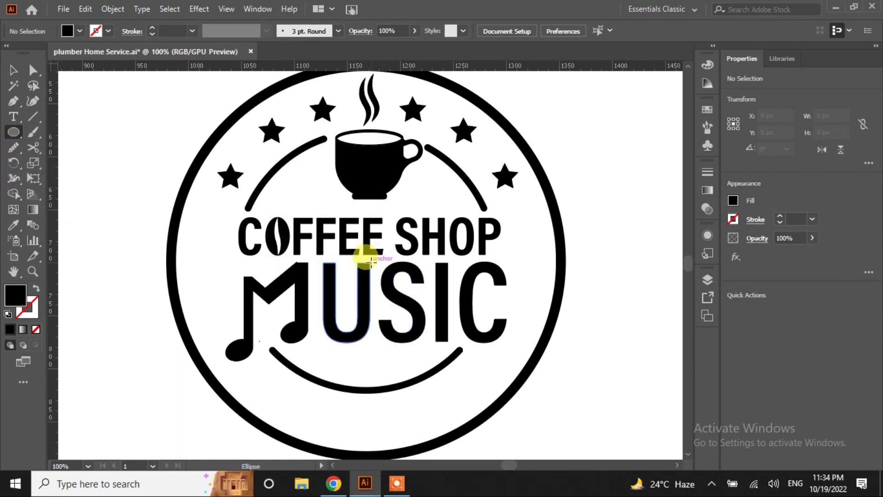
pyautogui.moveTo(371, 252); pyautogui.dragTo(534, 365)
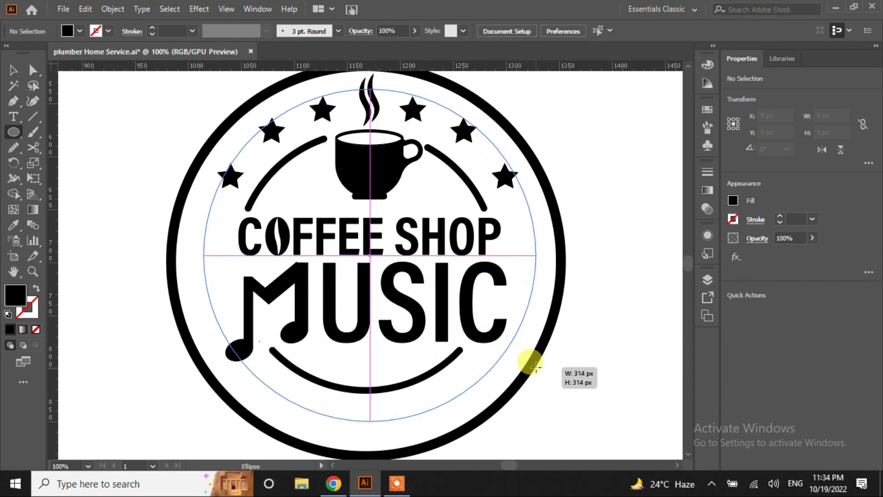
pyautogui.moveTo(534, 365); pyautogui.dragTo(536, 367)
pyautogui.click(36, 288)
pyautogui.moveTo(370, 255); pyautogui.dragTo(370, 256)
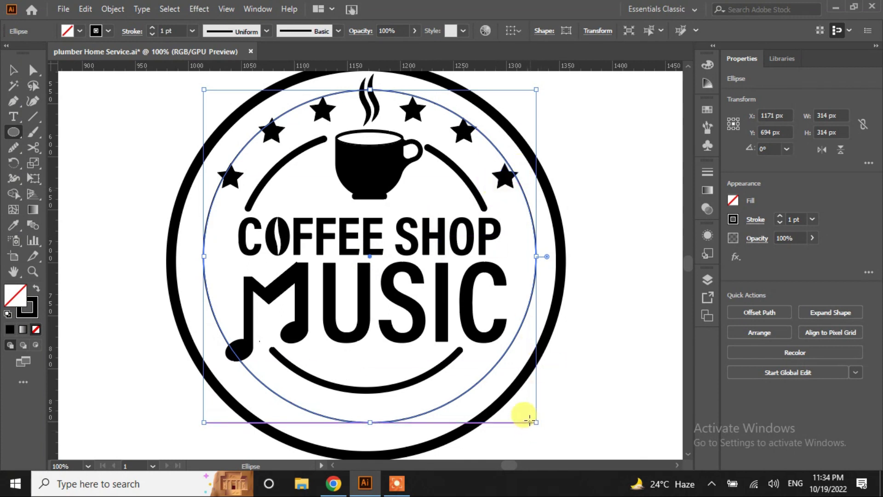
pyautogui.moveTo(529, 419); pyautogui.dragTo(520, 410)
pyautogui.press('Delete')
# Offset the outer circle inward into a new ring with a 1 pt stroke
pyautogui.click(12, 70)
pyautogui.click(173, 227)
pyautogui.click(759, 312)
pyautogui.click(479, 228)
pyautogui.scroll(20, 551, 159)
pyautogui.scroll(1, 551, 158)
pyautogui.click(549, 236)
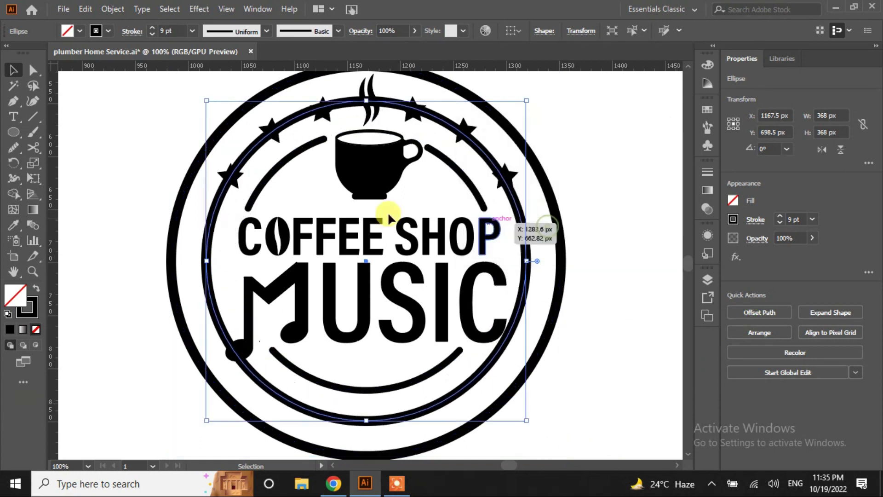
pyautogui.click(151, 37)
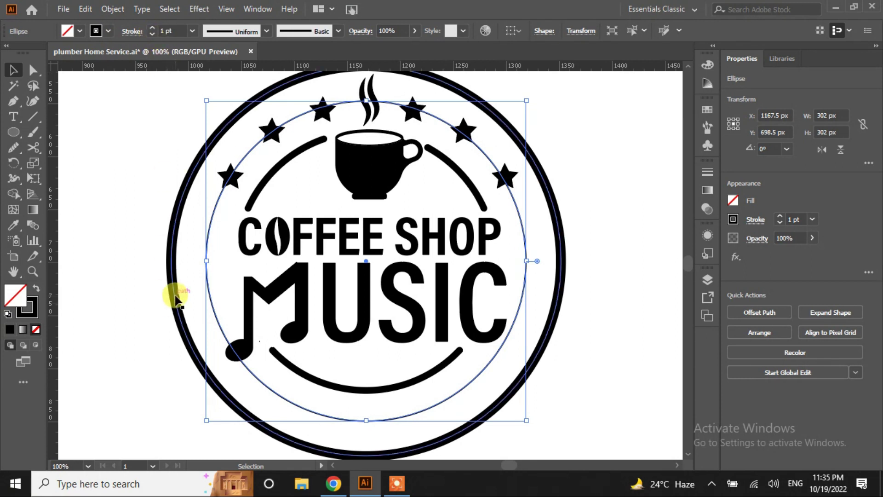
# Cut the thin ring with Scissors at its left, right and lower points
pyautogui.click(33, 148)
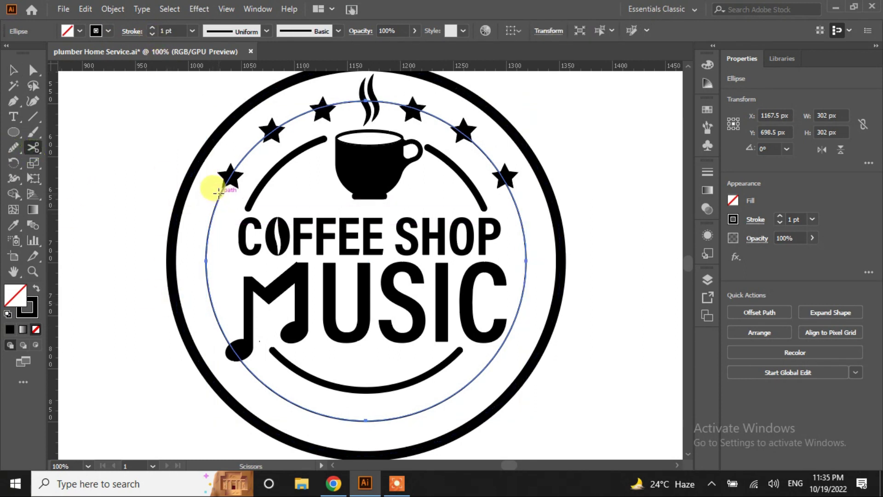
pyautogui.click(220, 193)
pyautogui.click(509, 193)
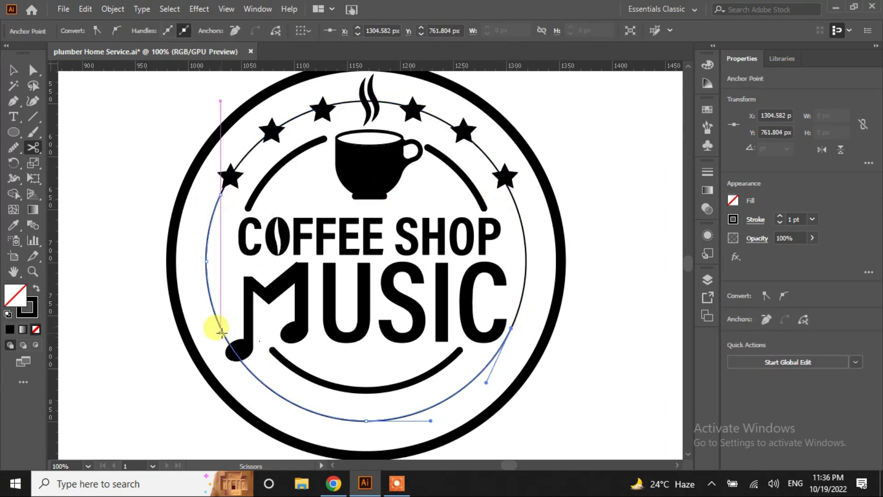
pyautogui.click(217, 317)
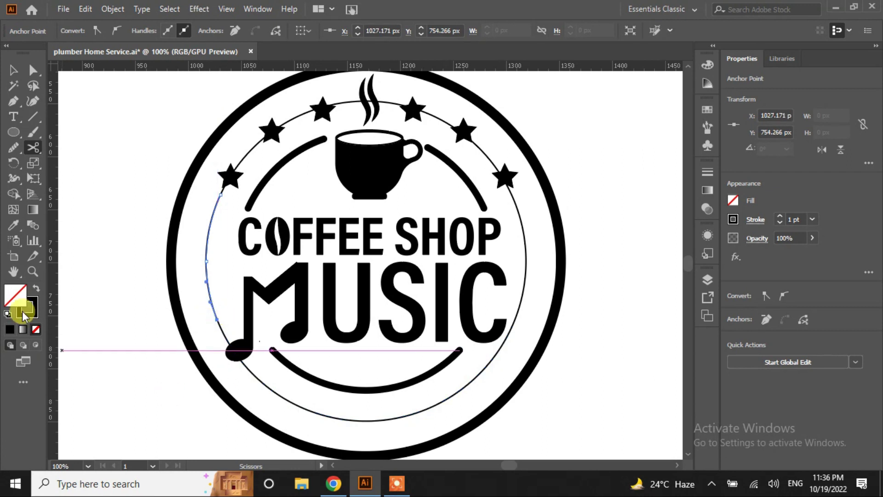
pyautogui.press('v')
pyautogui.click(88, 266)
pyautogui.click(297, 249)
# Ungroup COFFEE SHOP and copy the coffee-bean O down to the badge bottom
pyautogui.rightClick(297, 248)
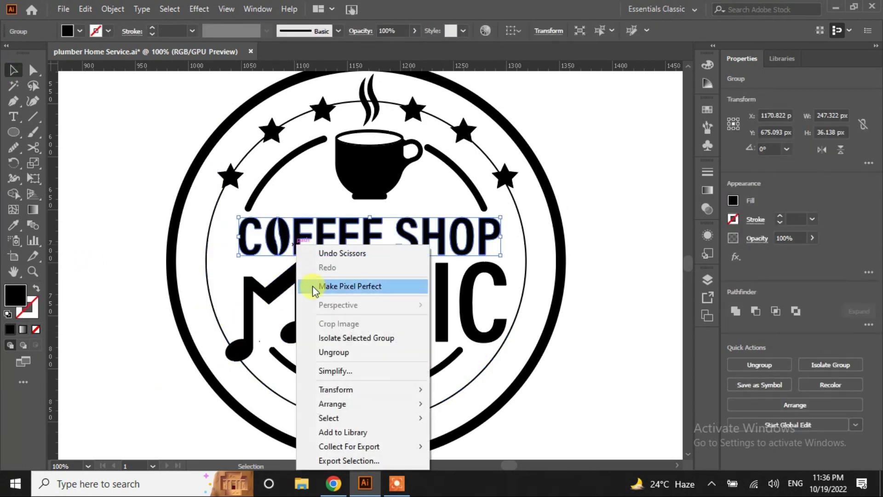
pyautogui.click(393, 351)
pyautogui.click(130, 289)
pyautogui.moveTo(268, 248); pyautogui.dragTo(374, 431)
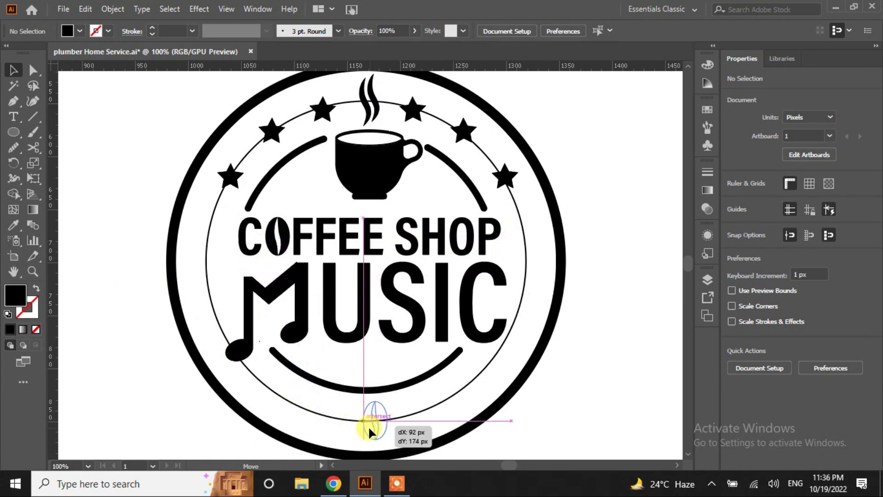
pyautogui.moveTo(373, 429)
pyautogui.mouseDown()
pyautogui.moveTo(364, 425)
pyautogui.moveTo(412, 414)
pyautogui.moveTo(311, 413)
pyautogui.mouseUp()
# Delete the thin ring's bottom arc and tilt the right bean to match the left
pyautogui.click(268, 388)
pyautogui.press('Delete')
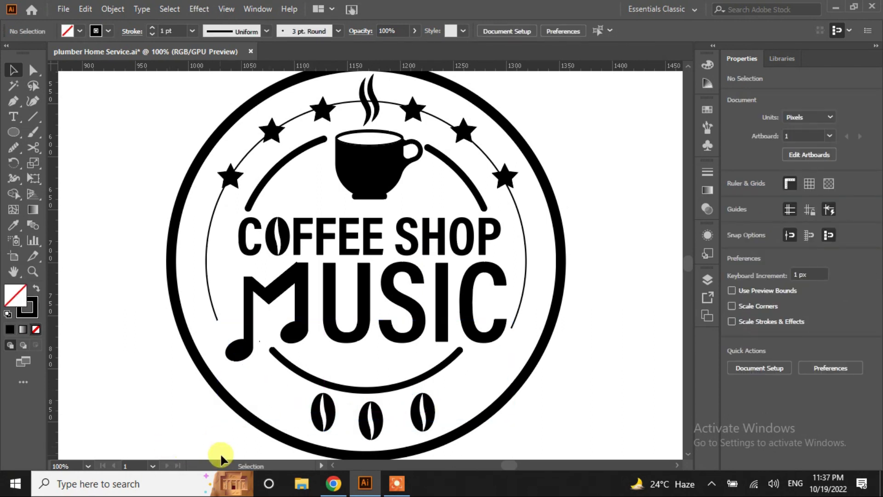
pyautogui.click(317, 428)
pyautogui.click(418, 428)
pyautogui.moveTo(415, 435); pyautogui.dragTo(401, 436)
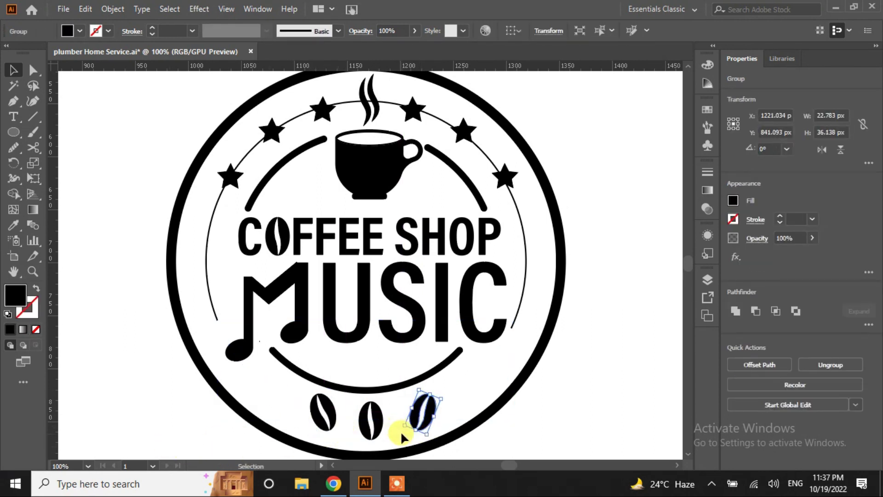
pyautogui.click(156, 411)
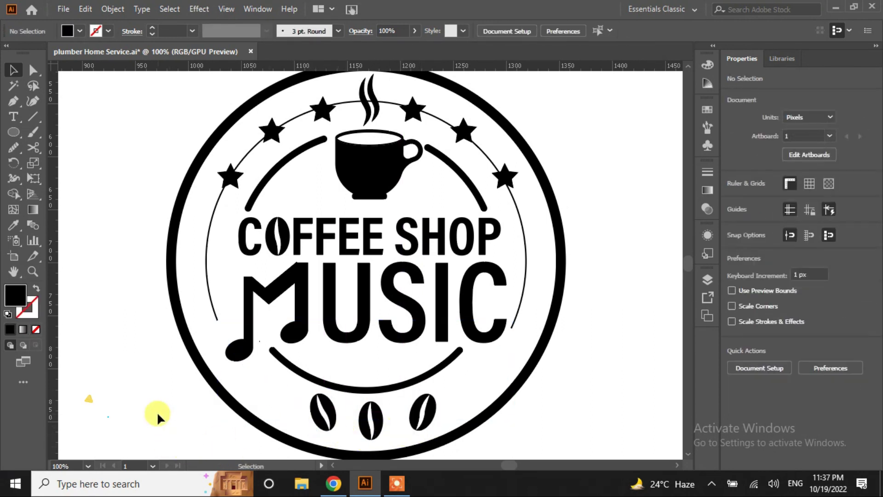
# Group the two side arcs and raise their stroke to 2 pt
pyautogui.click(291, 120)
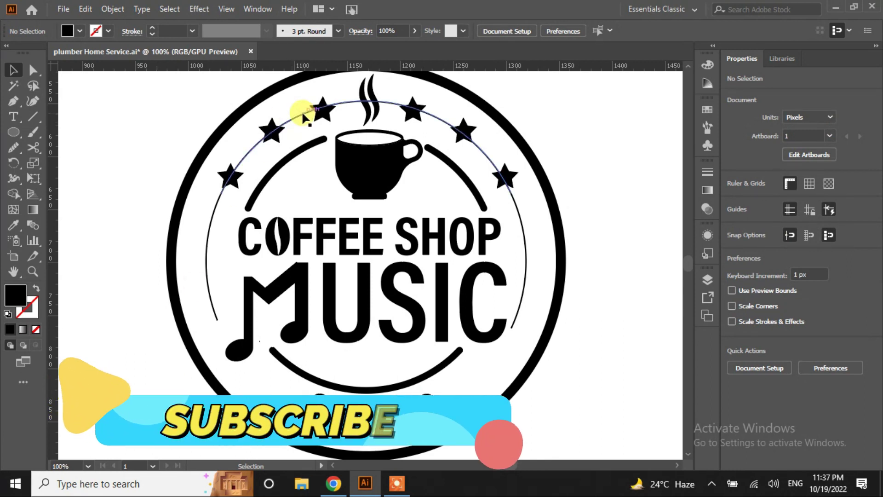
pyautogui.click(208, 290)
pyautogui.keyDown('shift'); pyautogui.click(523, 271); pyautogui.keyUp('shift')
pyautogui.click(819, 426)
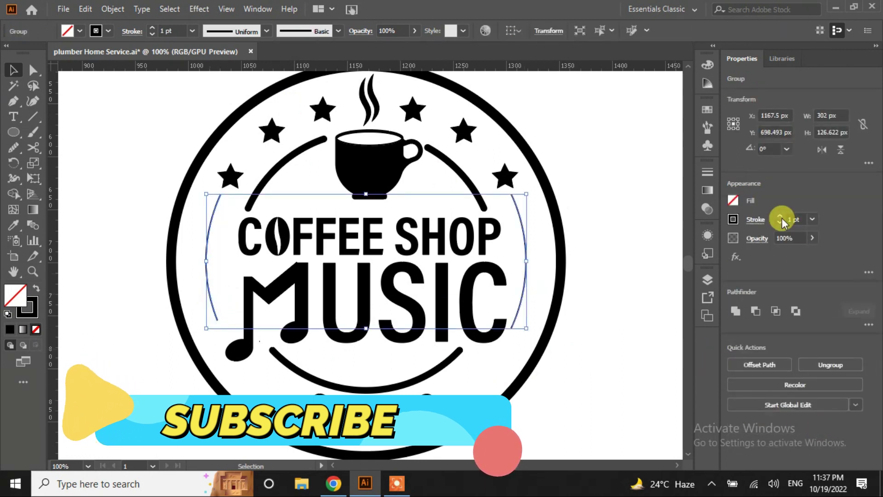
pyautogui.click(780, 216)
pyautogui.click(755, 219)
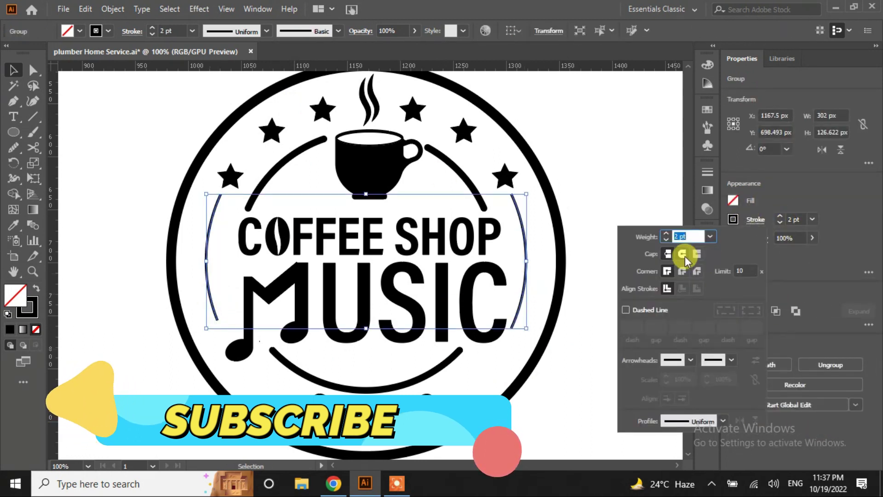
pyautogui.click(586, 338)
# Select the entire badge and group it
pyautogui.hotkey('ctrl', '0')
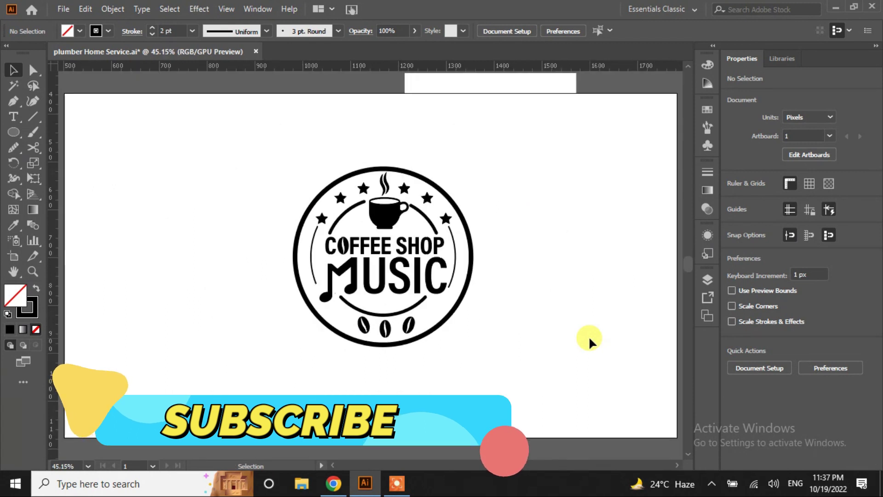
pyautogui.moveTo(483, 196); pyautogui.dragTo(388, 302)
pyautogui.rightClick(399, 284)
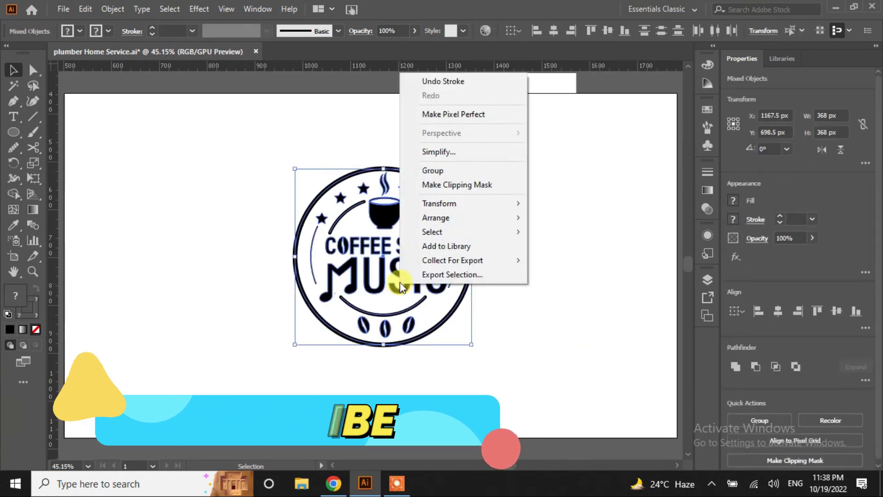
pyautogui.click(457, 166)
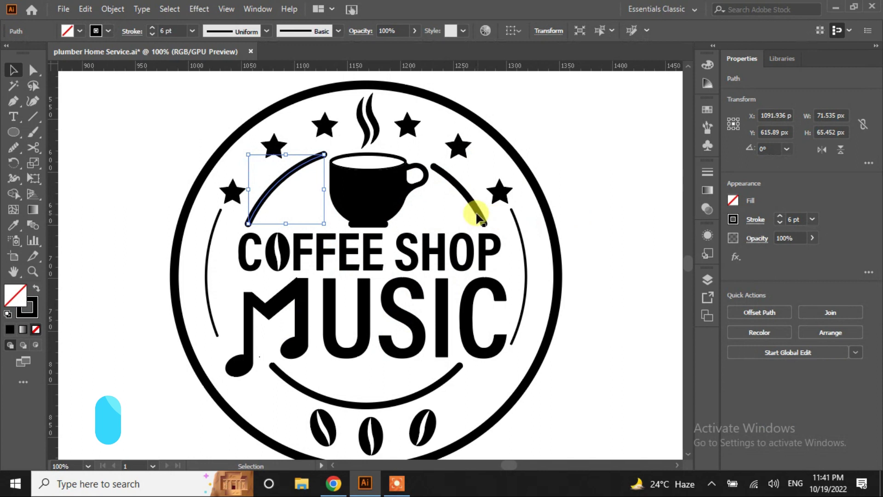
# Thin the three inner arcs to 4 pt and expand their strokes into shapes
pyautogui.keyDown('shift'); pyautogui.click(476, 208); pyautogui.keyUp('shift')
pyautogui.keyDown('shift'); pyautogui.click(436, 387); pyautogui.keyUp('shift')
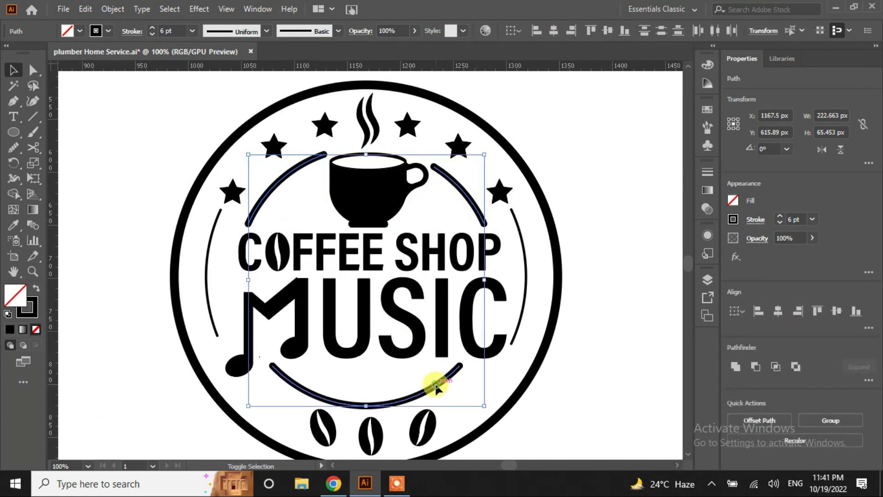
pyautogui.click(779, 224)
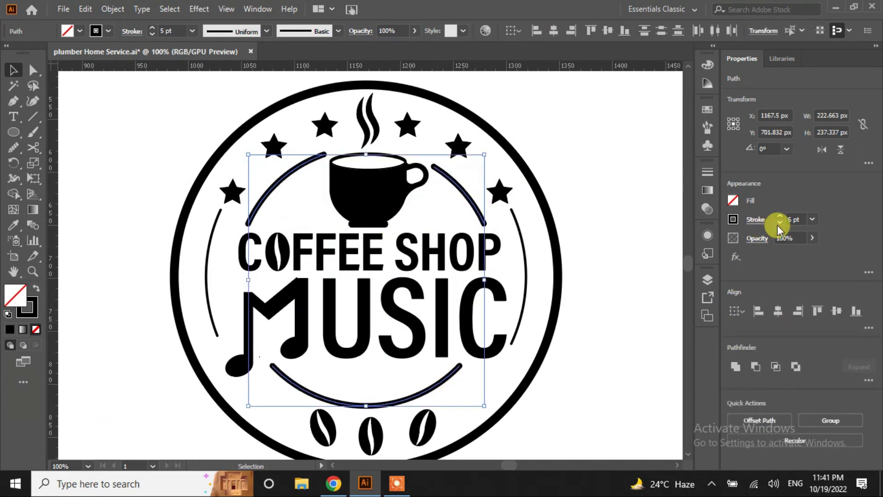
pyautogui.click(778, 224)
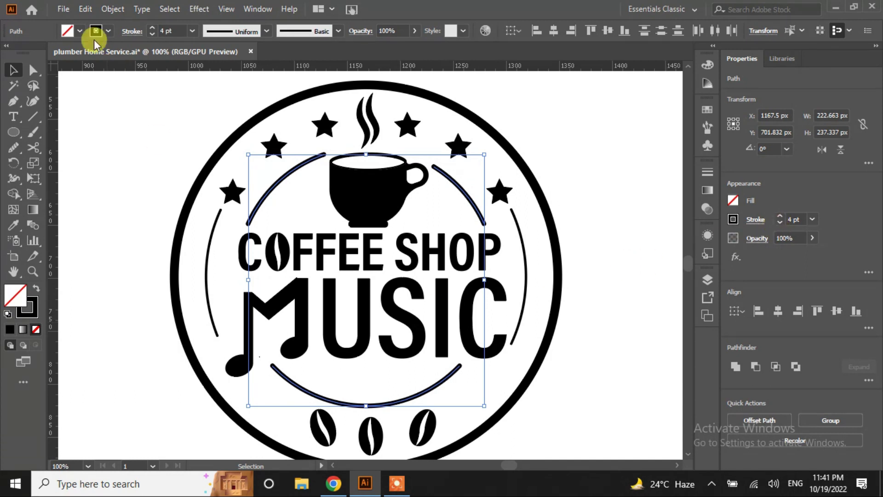
pyautogui.click(112, 8)
pyautogui.click(159, 160)
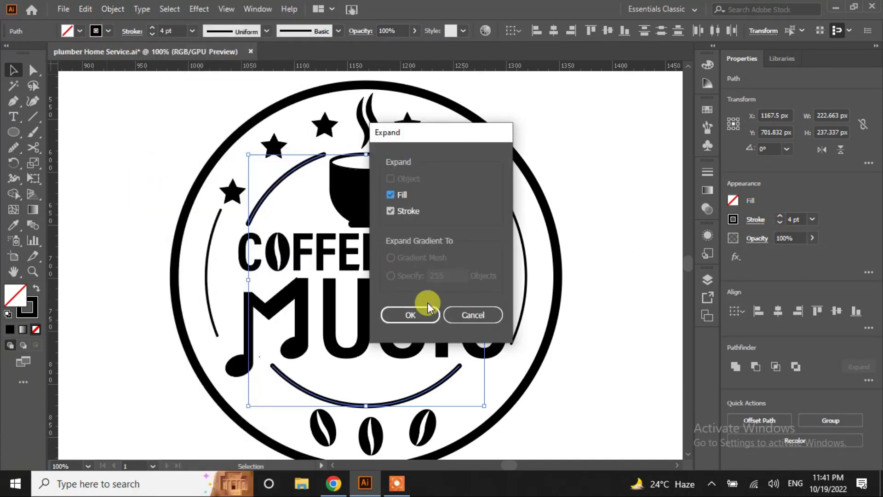
pyautogui.click(426, 315)
pyautogui.click(153, 292)
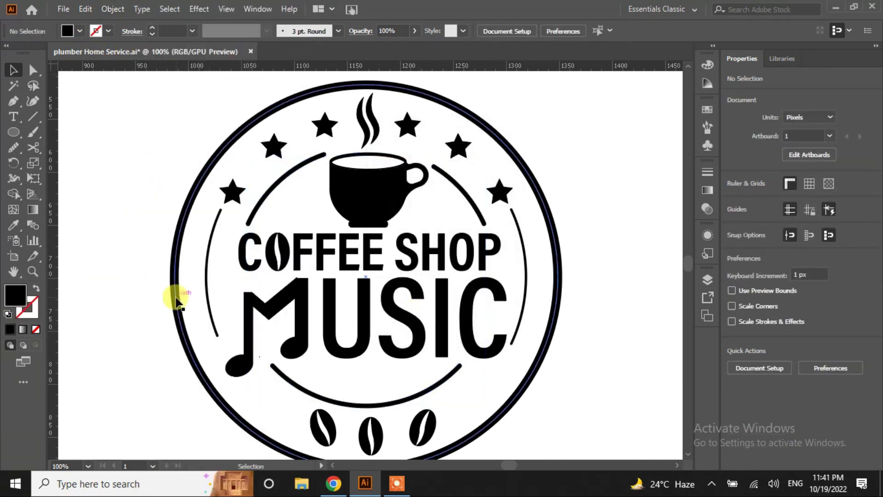
# Expand the outer circle's stroke into a filled shape
pyautogui.click(173, 295)
pyautogui.rightClick(173, 295)
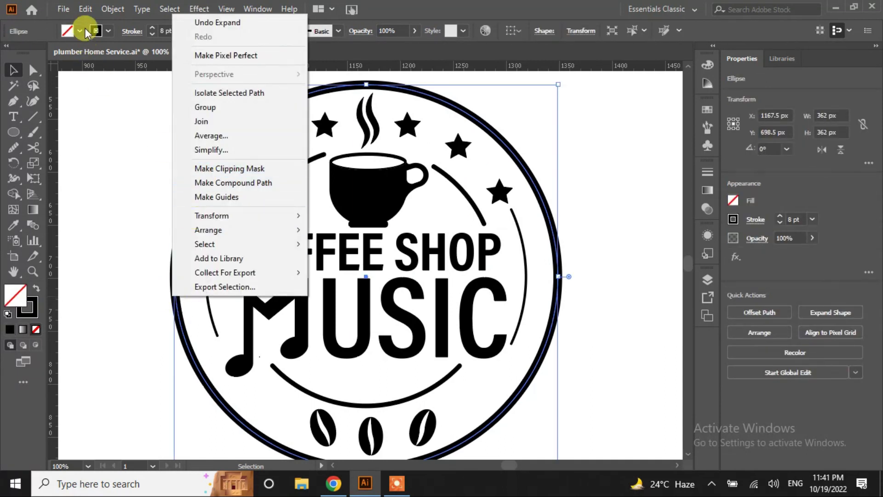
pyautogui.click(113, 9)
pyautogui.click(206, 157)
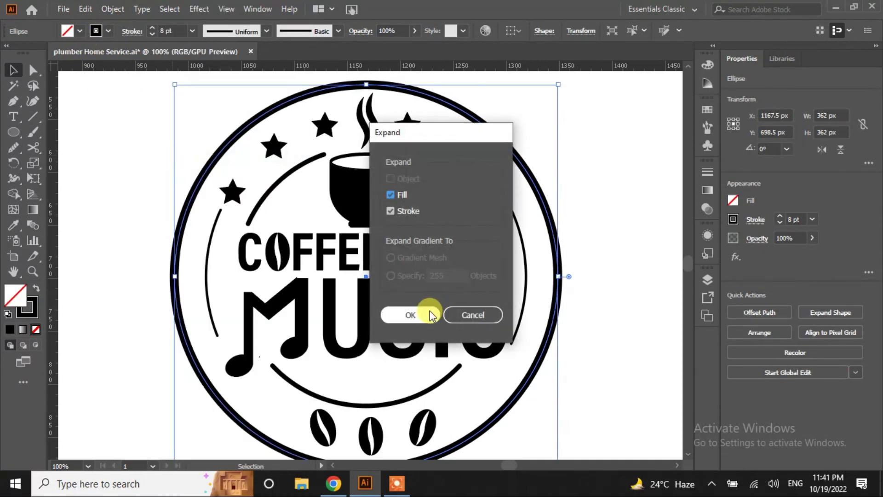
pyautogui.click(427, 313)
# Expand the side arcs group into filled shapes
pyautogui.click(207, 287)
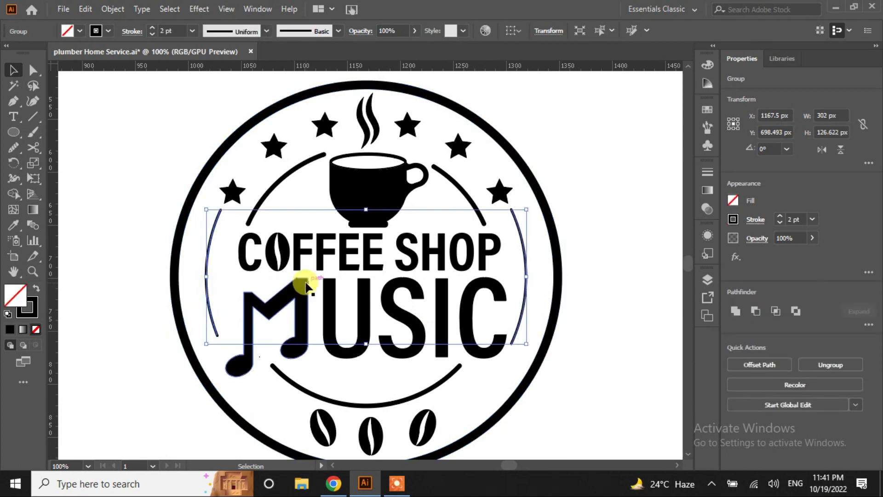
pyautogui.click(112, 8)
pyautogui.click(155, 158)
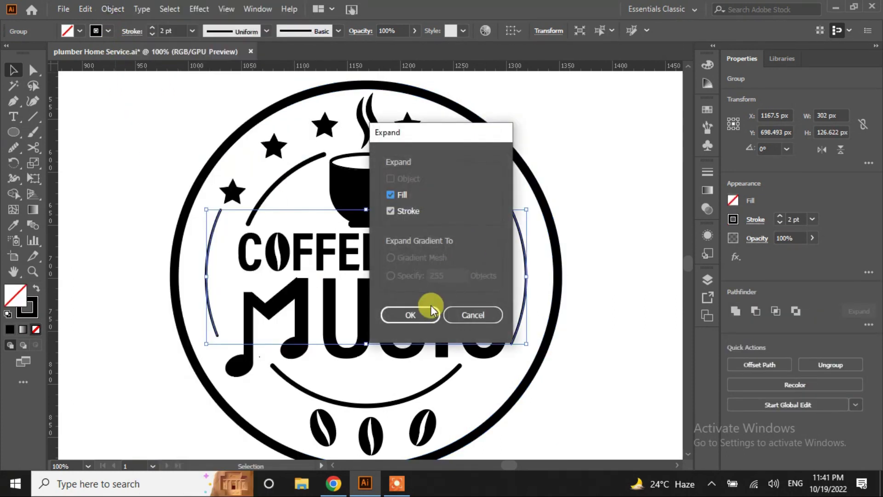
pyautogui.click(428, 312)
pyautogui.click(133, 303)
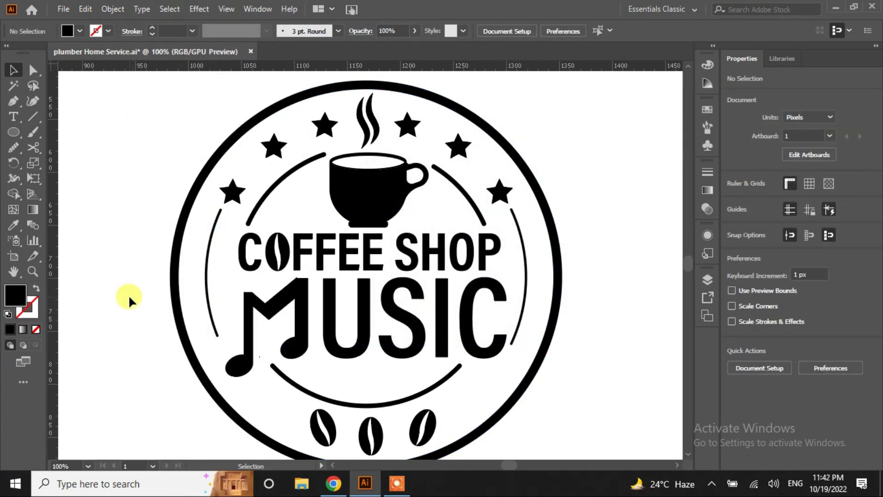
pyautogui.hotkey('ctrl', '0')
# Marquee-select the whole badge and enlarge it to about 370 × 375 px
pyautogui.moveTo(486, 160); pyautogui.dragTo(271, 361)
pyautogui.moveTo(472, 345); pyautogui.dragTo(512, 385)
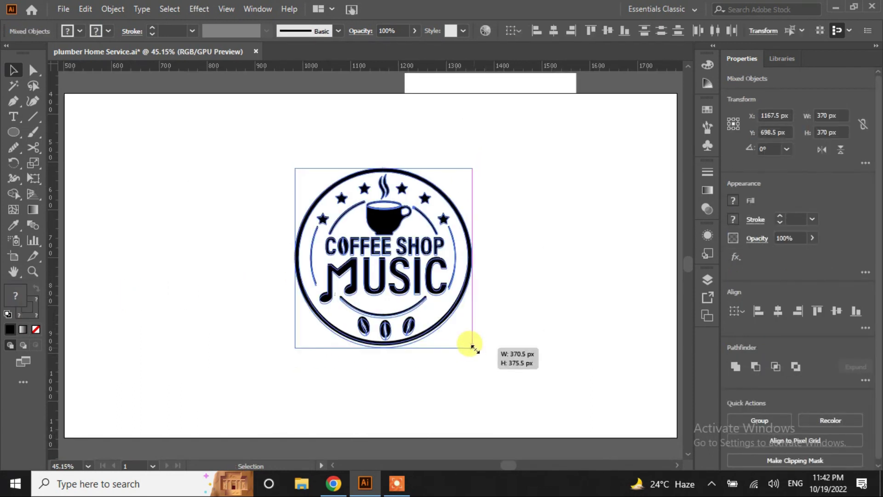